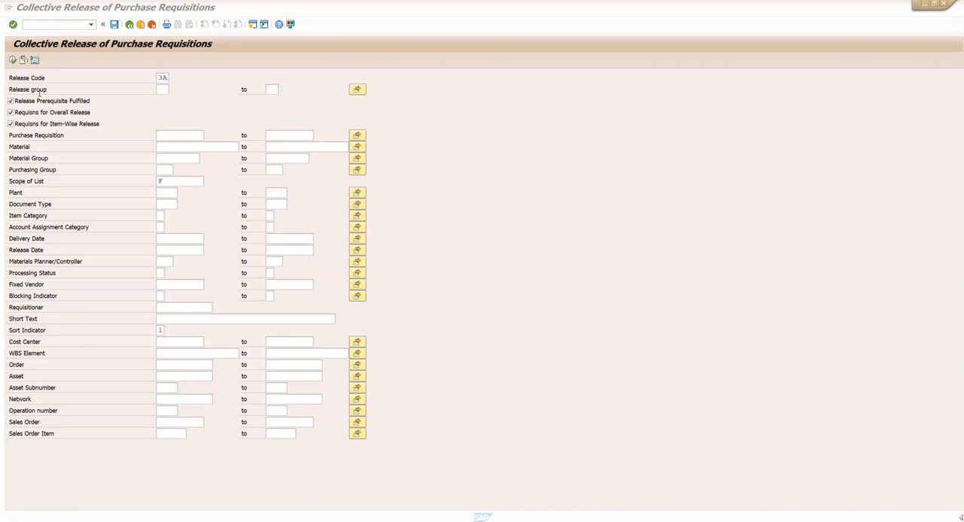
- Leave the purchase requisition release transaction and start transaction ME21N to create a purchase order
click(60, 25)
text(/n)
key(Return)
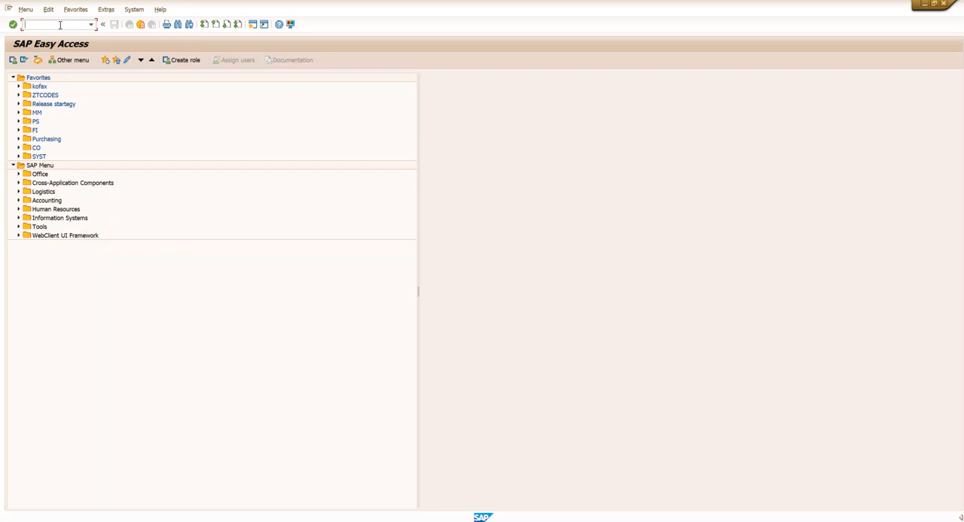
text(ME21N)
key(Return)
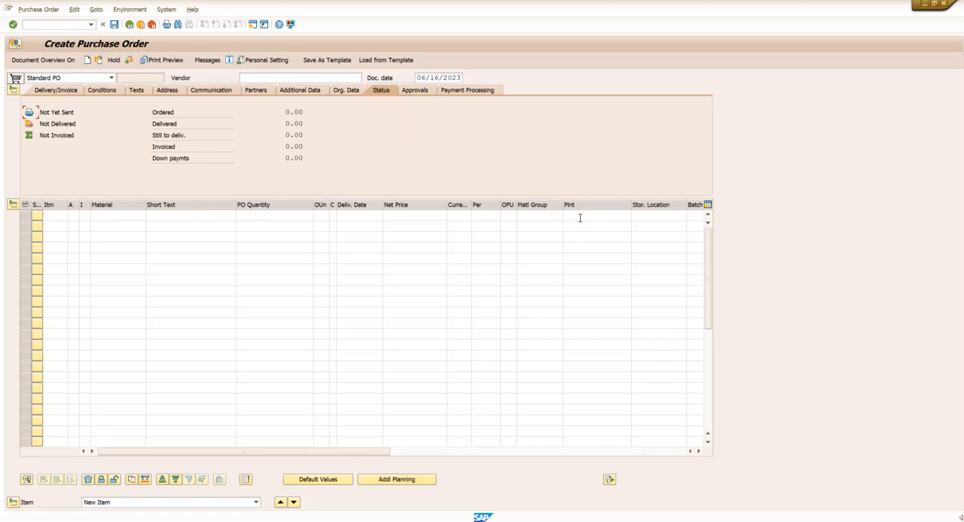
- Show the document overview and open its selection criteria for purchase orders
click(50, 60)
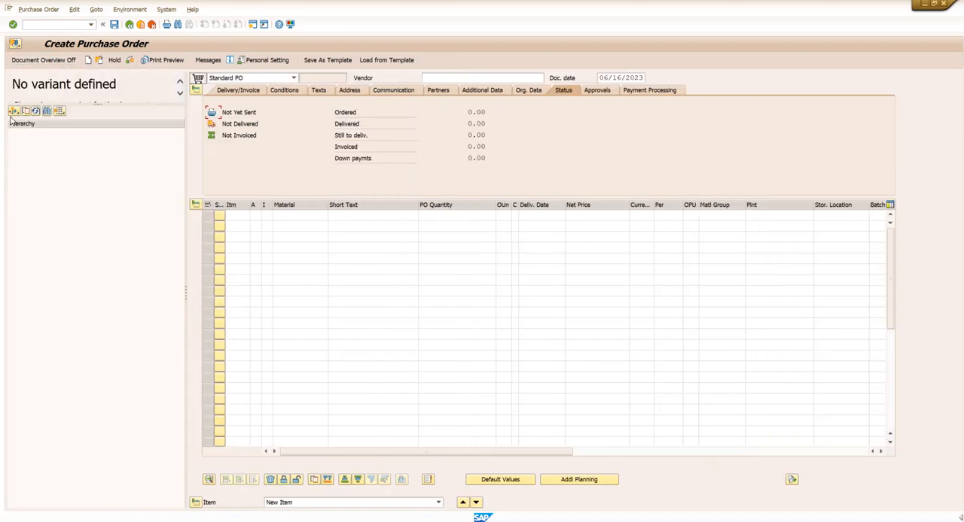
click(13, 111)
click(42, 124)
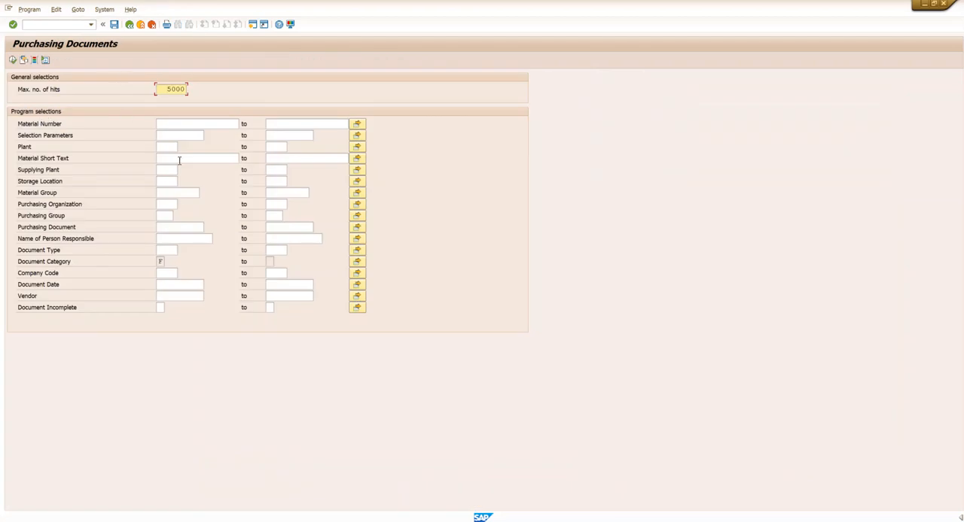
- Restrict the selection to several purchasing document numbers pasted as single values, and load those orders into the document overview
click(173, 228)
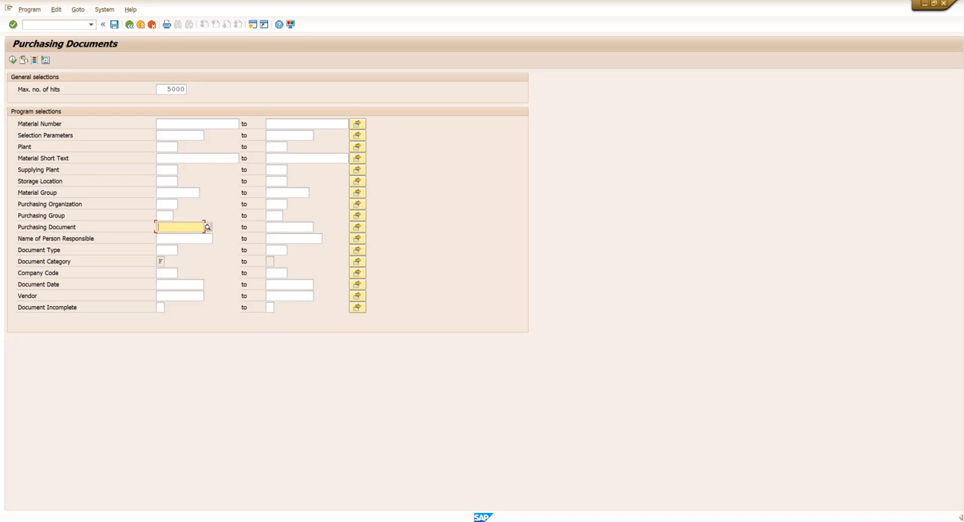
click(208, 227)
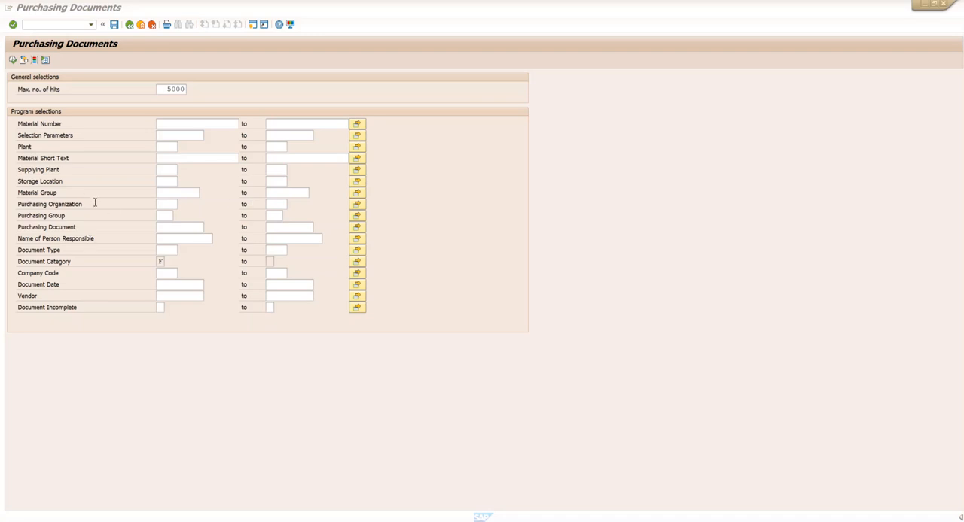
click(173, 228)
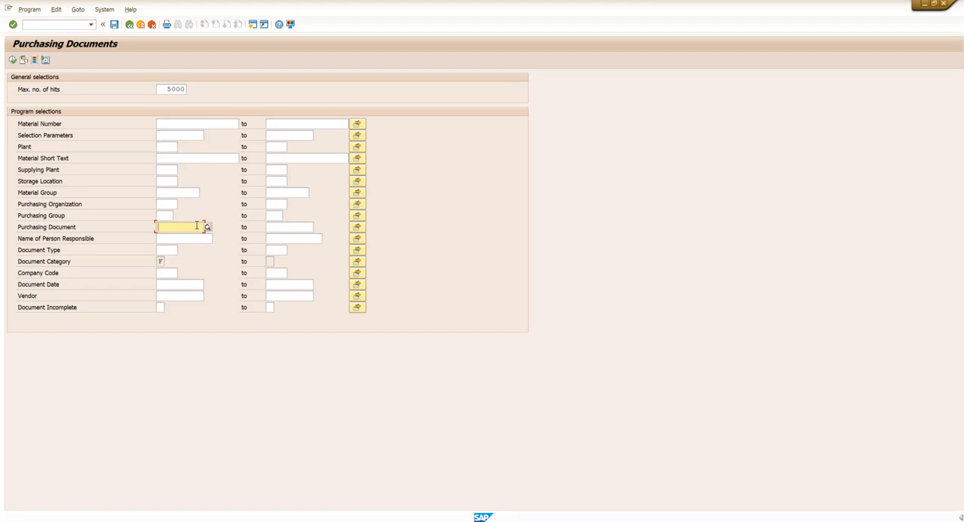
key(ctrl+v)
click(358, 228)
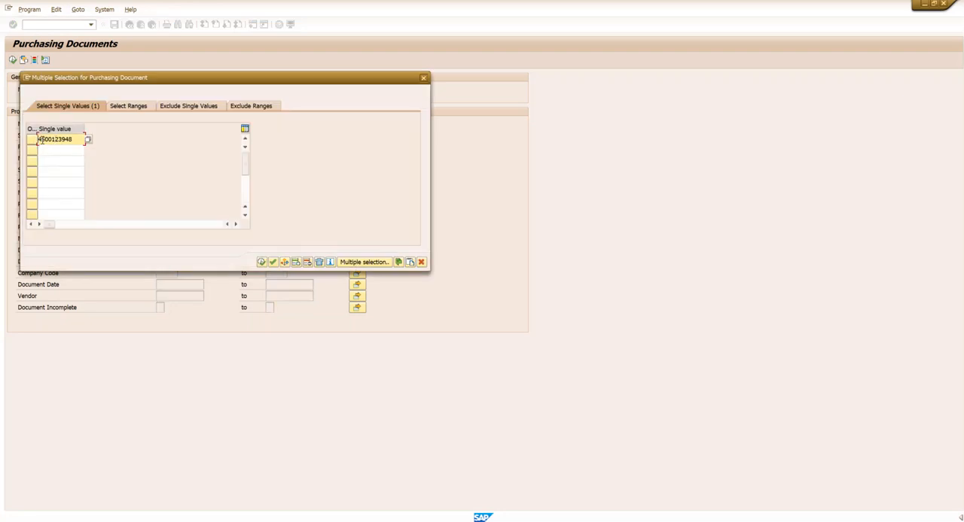
key(alt+Tab)
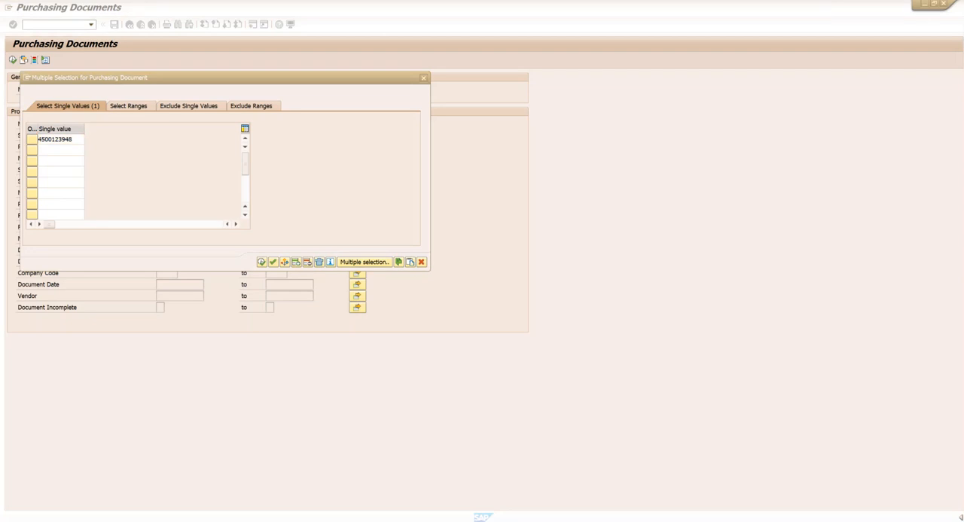
click(49, 149)
key(shift+F12)
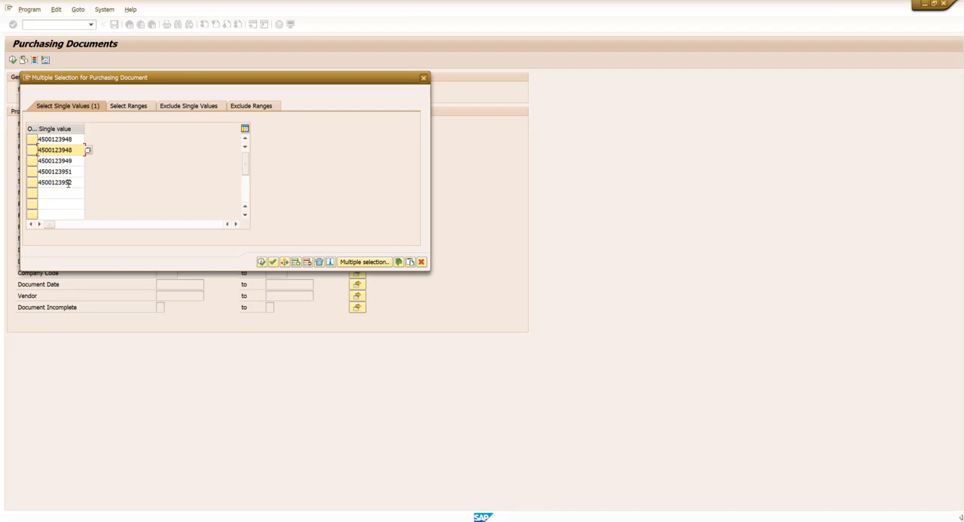
click(261, 263)
click(12, 61)
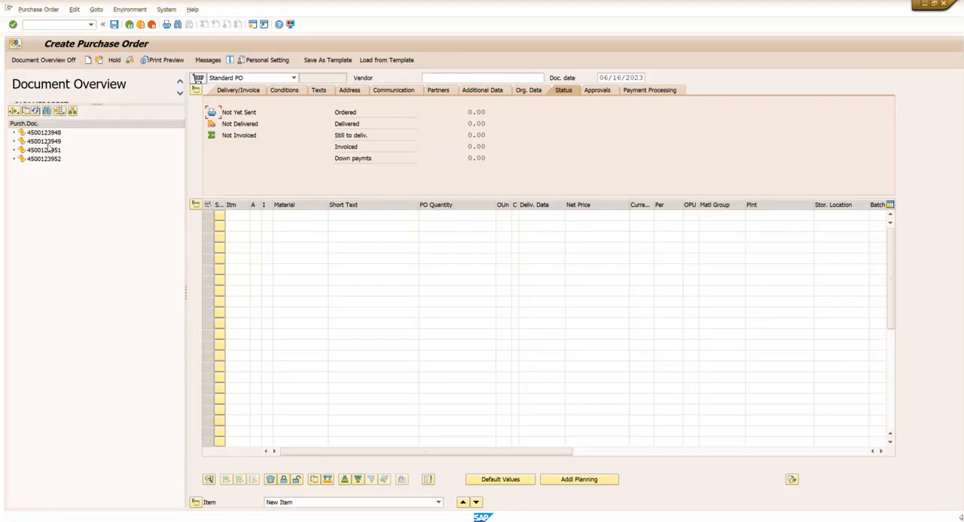
- Display the second listed purchase order, copy it into a new order and open the item's delivery schedule
double_click(45, 142)
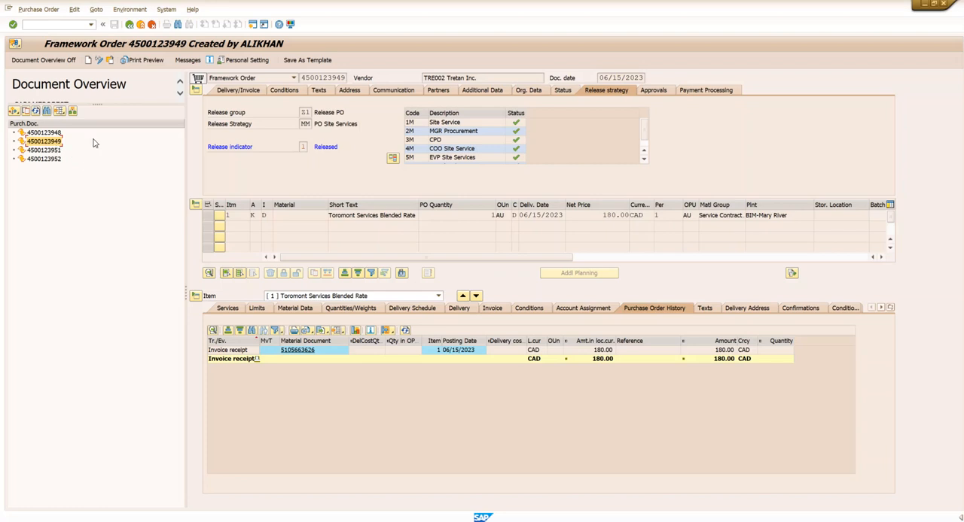
click(87, 61)
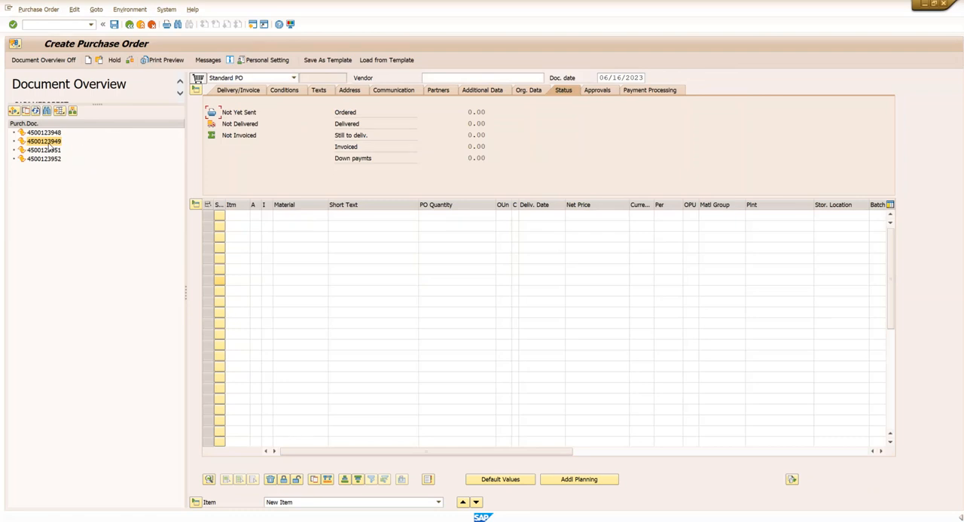
drag(48, 143, 198, 79)
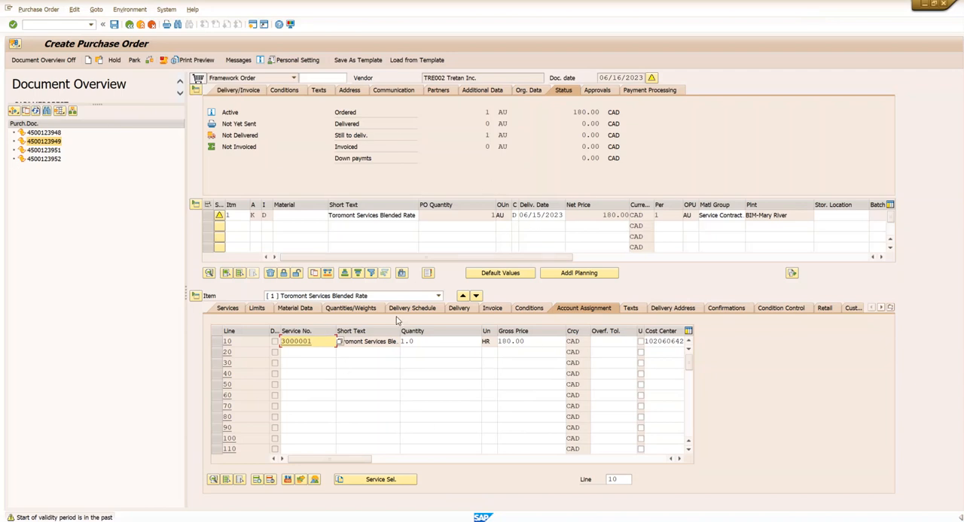
click(460, 310)
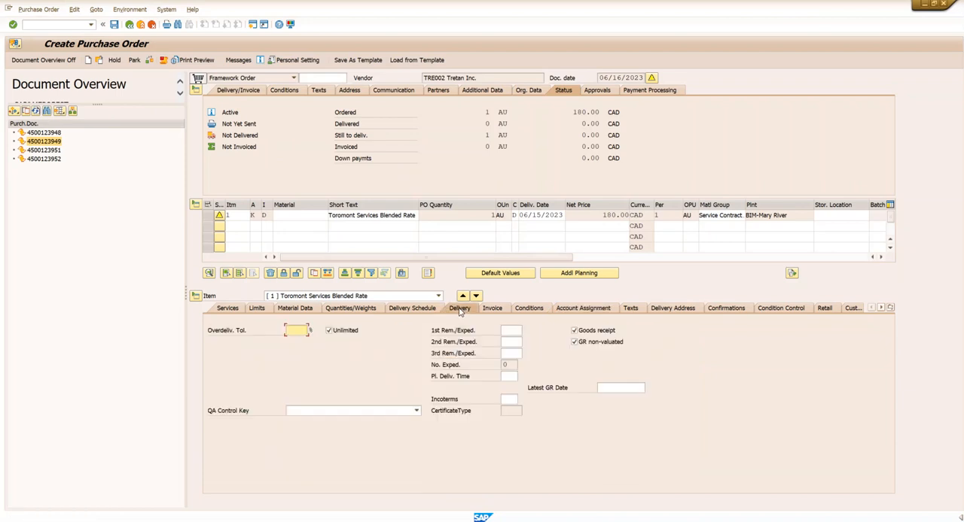
click(417, 308)
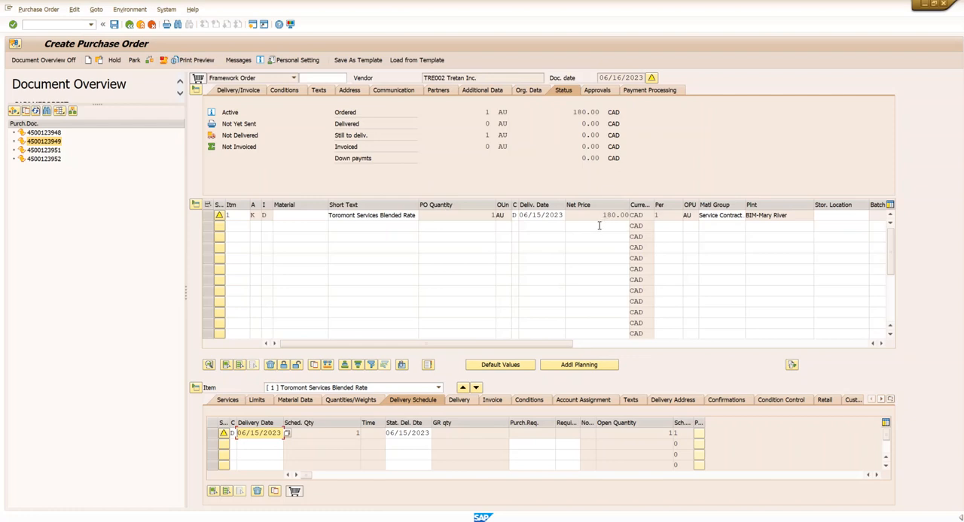
- Open the third listed purchase order in change mode, and return to a blank new purchase order
double_click(56, 153)
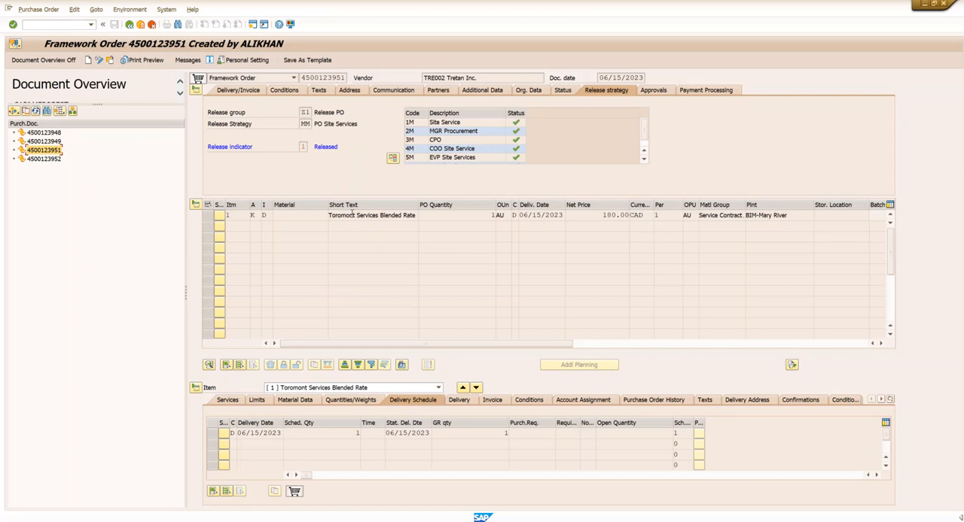
click(100, 61)
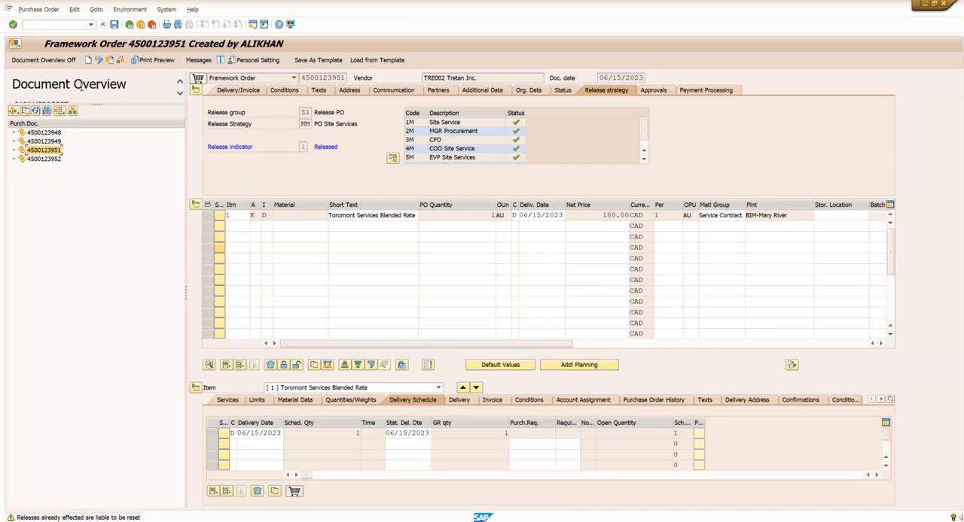
click(88, 60)
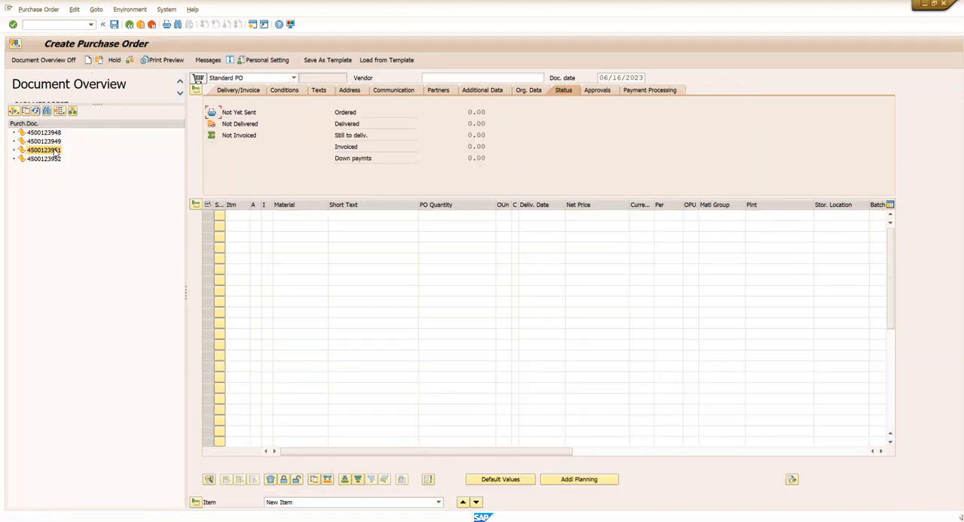
click(14, 112)
click(30, 122)
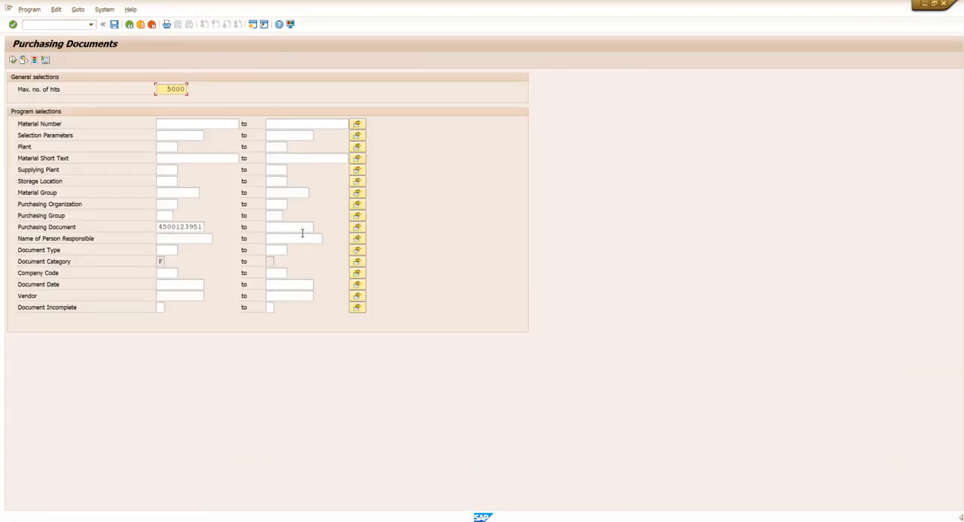
click(129, 25)
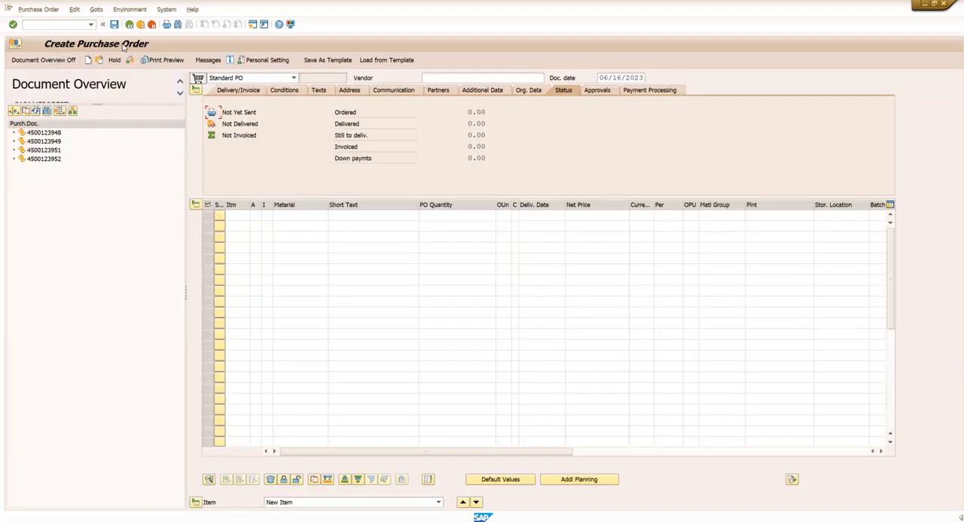
click(45, 60)
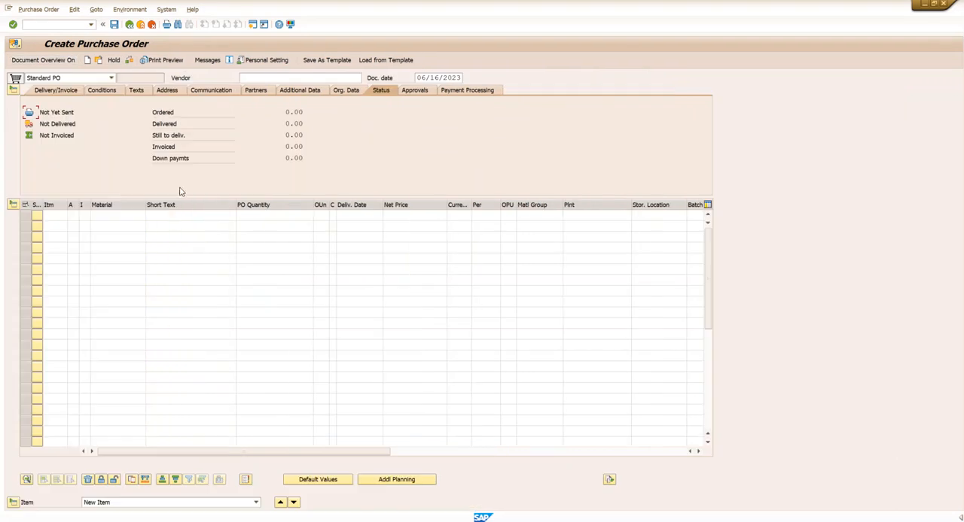
click(44, 60)
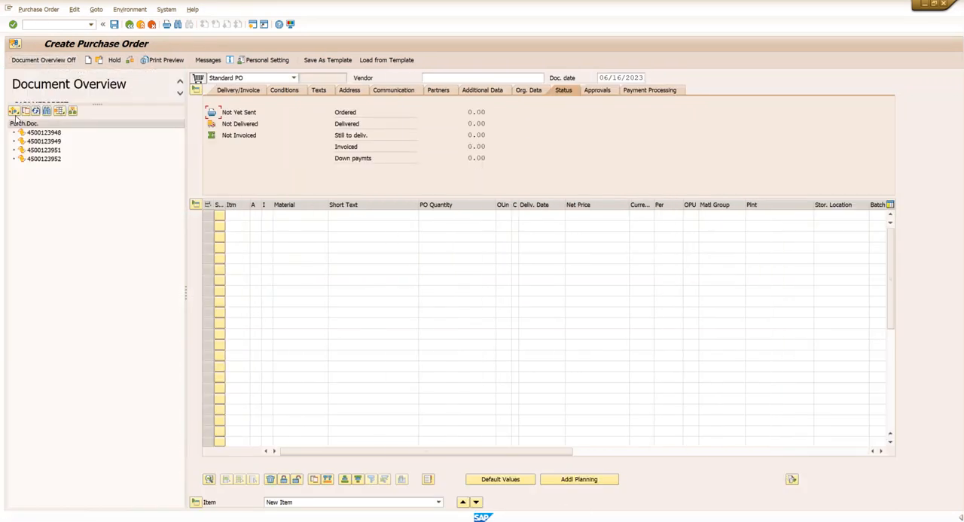
- Change the last digit of the purchasing document number to 2 in the purchase order selection and reload the overview
click(14, 111)
click(30, 123)
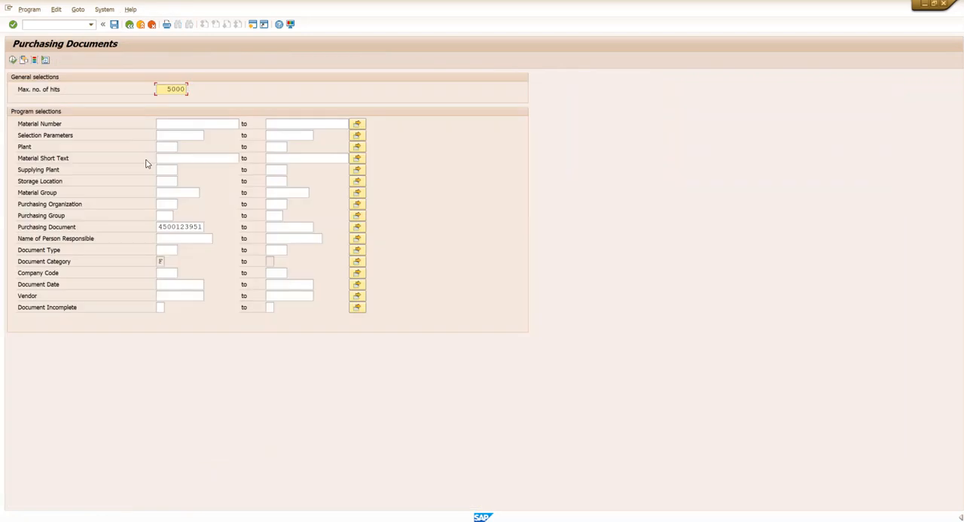
click(203, 226)
key(BackSpace)
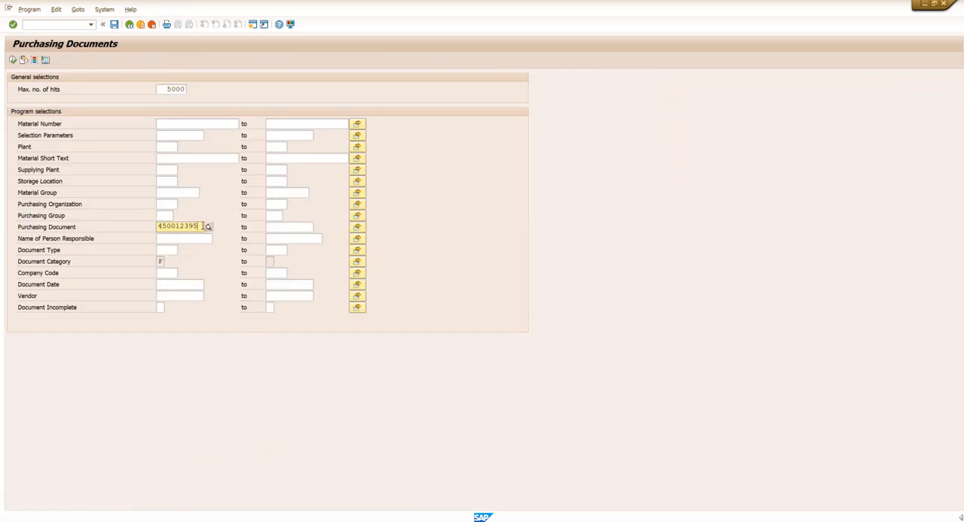
text(2)
click(12, 60)
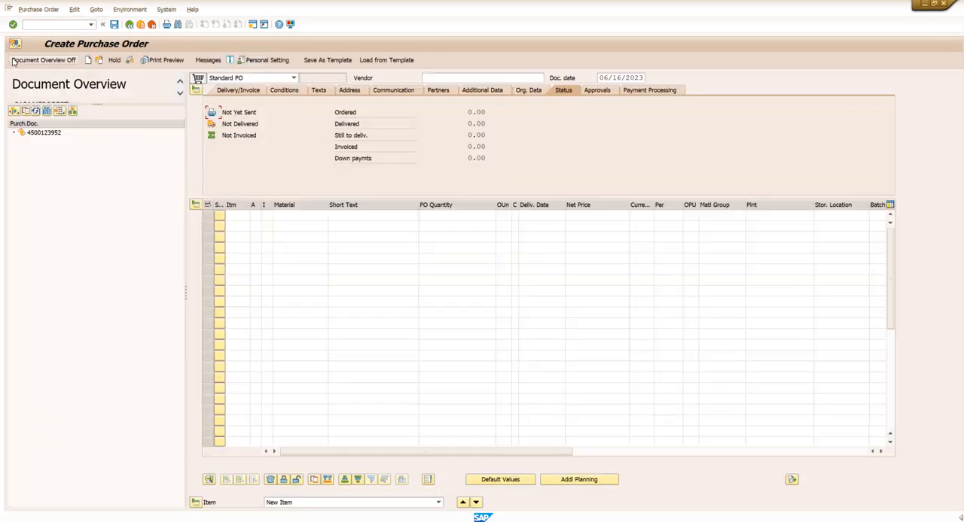
- Copy the single purchase order in the document overview into the new purchase order
click(51, 134)
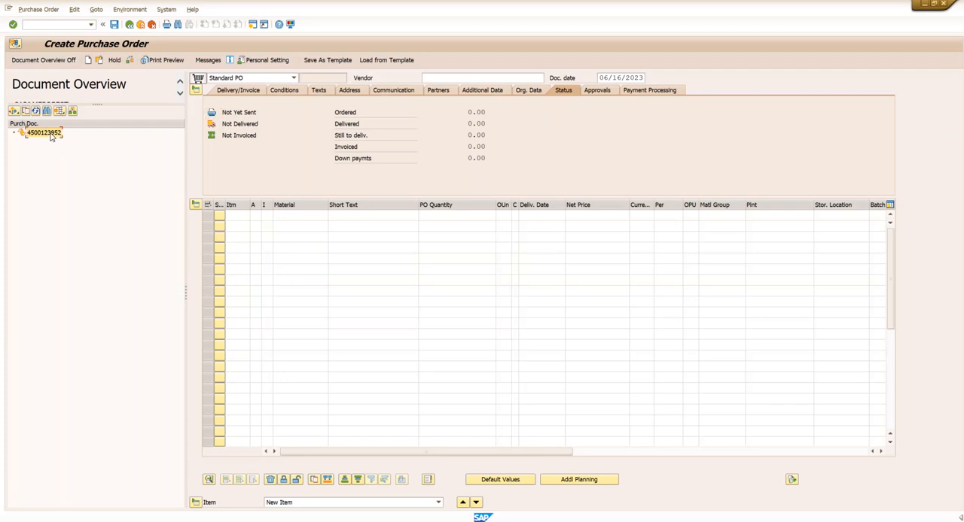
click(197, 78)
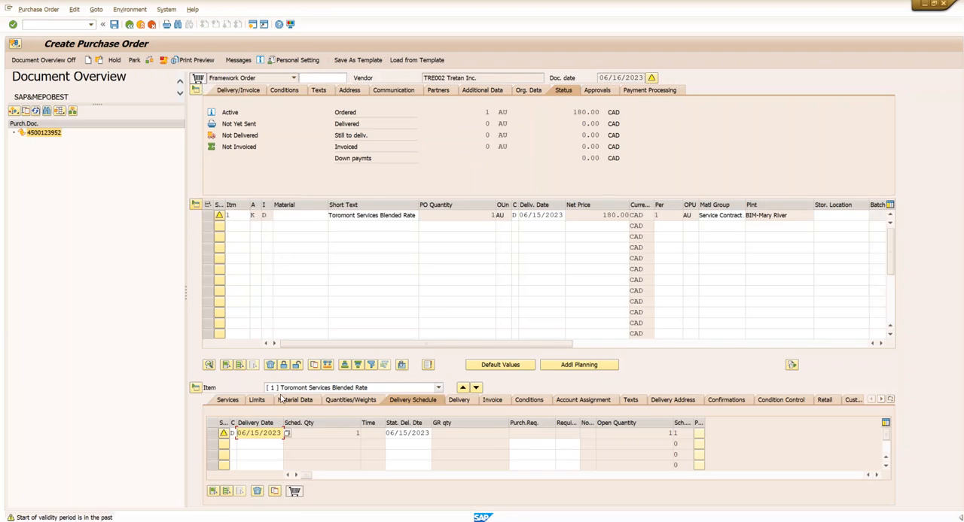
- Set the item's delivery date in the delivery schedule to 06/16/2023 and save the new framework order
click(287, 435)
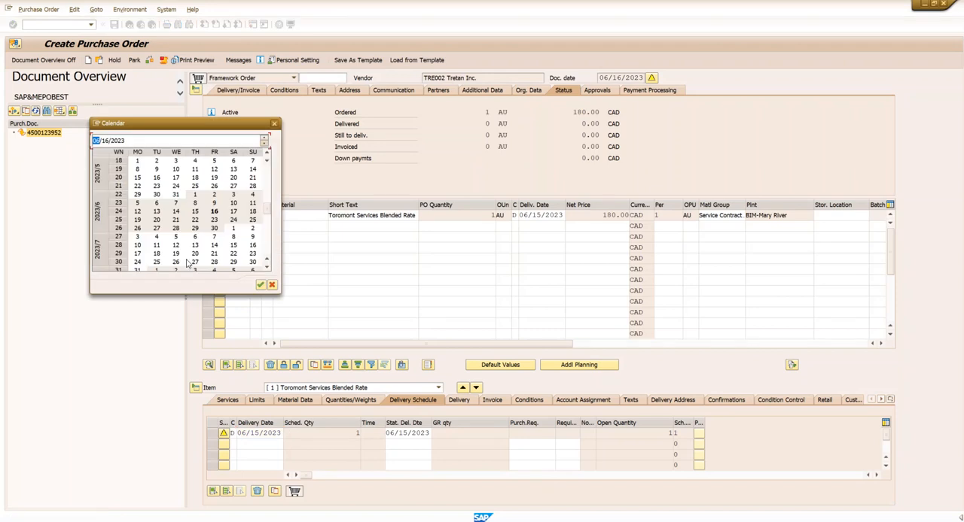
double_click(217, 217)
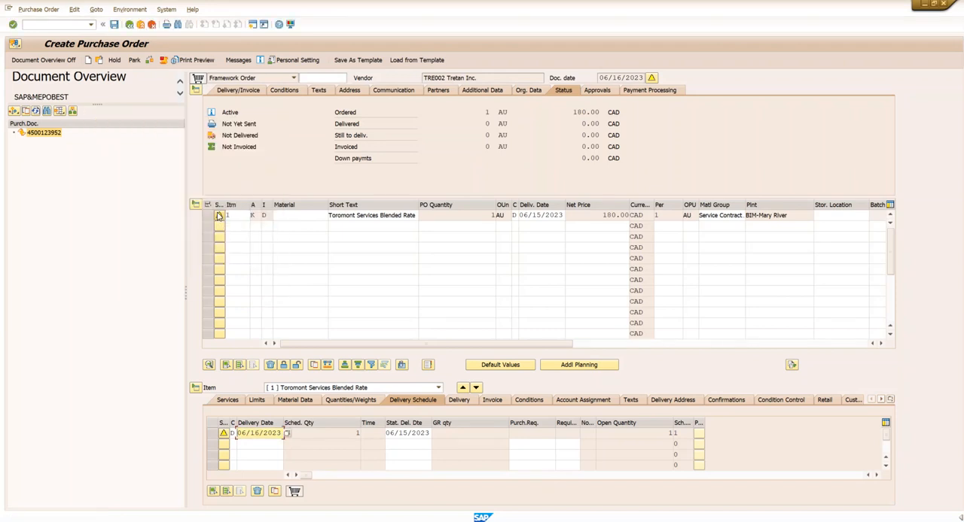
click(114, 27)
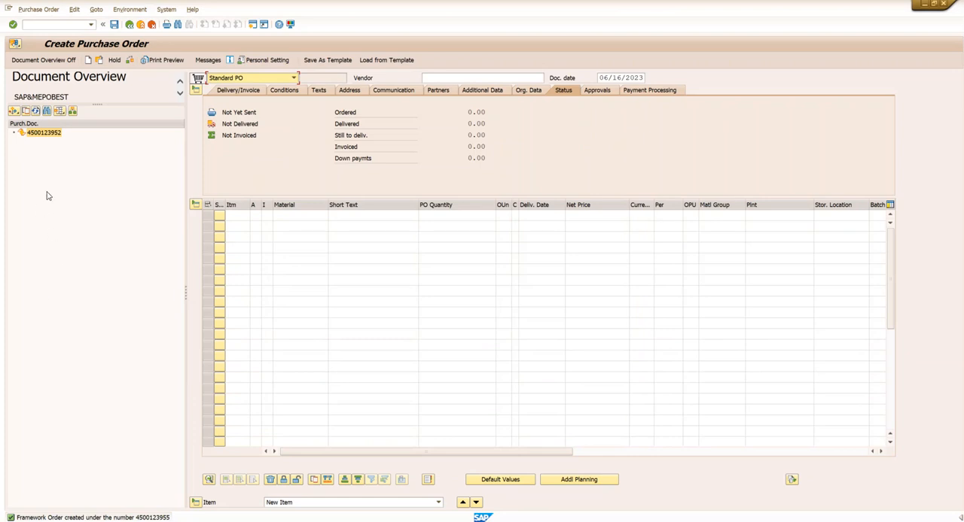
- Start a blank standard purchase order and paste the copied purchase requisition number into the first item's Purch.Req. field to adopt its data
click(89, 65)
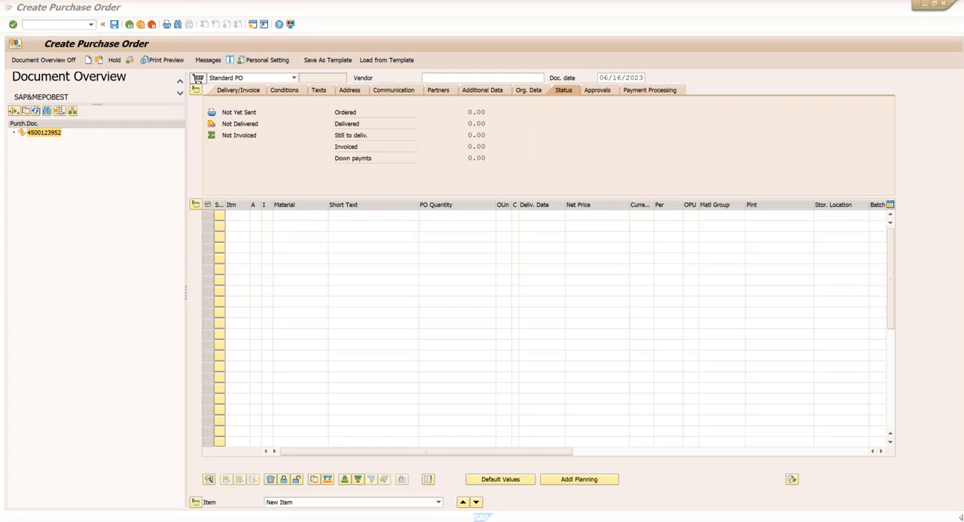
click(432, 216)
key(Tab)
key(Tab)
key(Tab)
key(Tab)
key(Tab)
key(Tab)
key(Tab)
key(Tab)
key(Tab)
key(Tab)
key(Tab)
key(Tab)
key(Tab)
key(Tab)
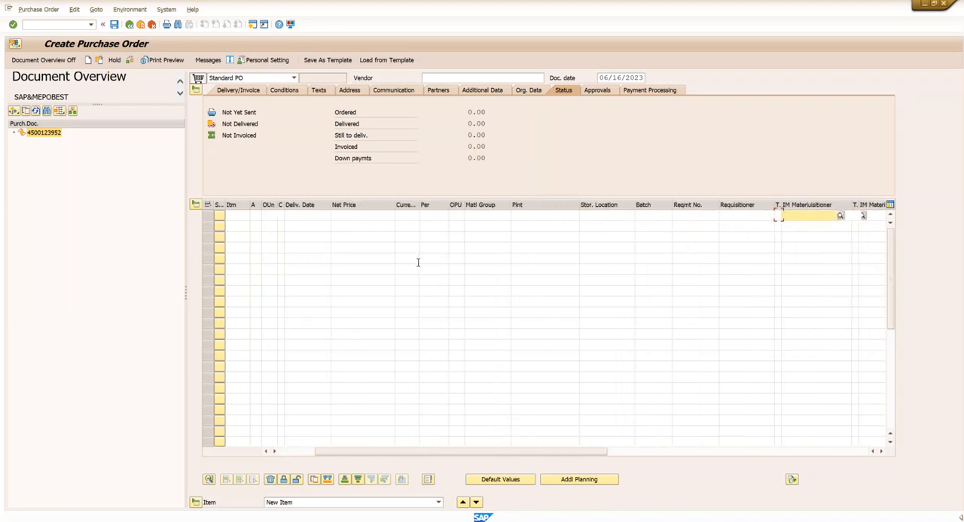
key(Tab)
key(Tab)
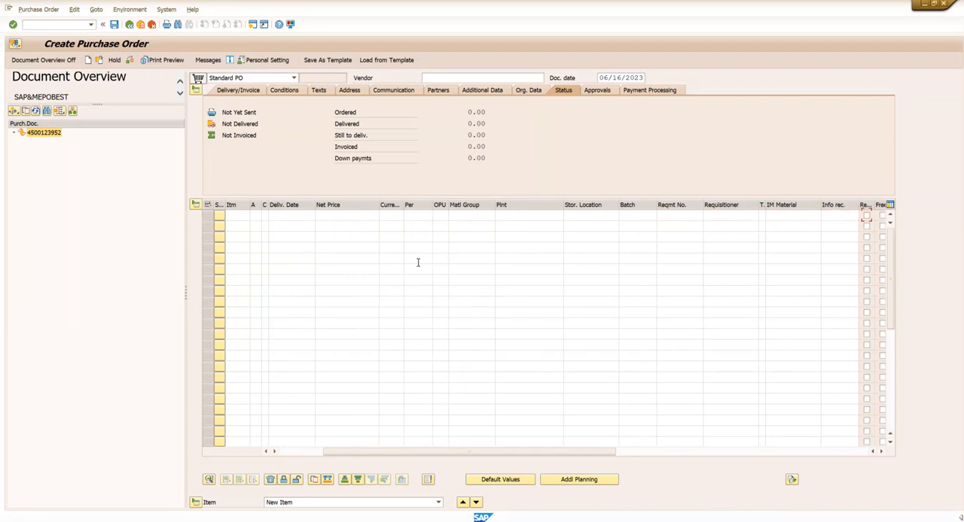
key(Tab)
key(Tab)
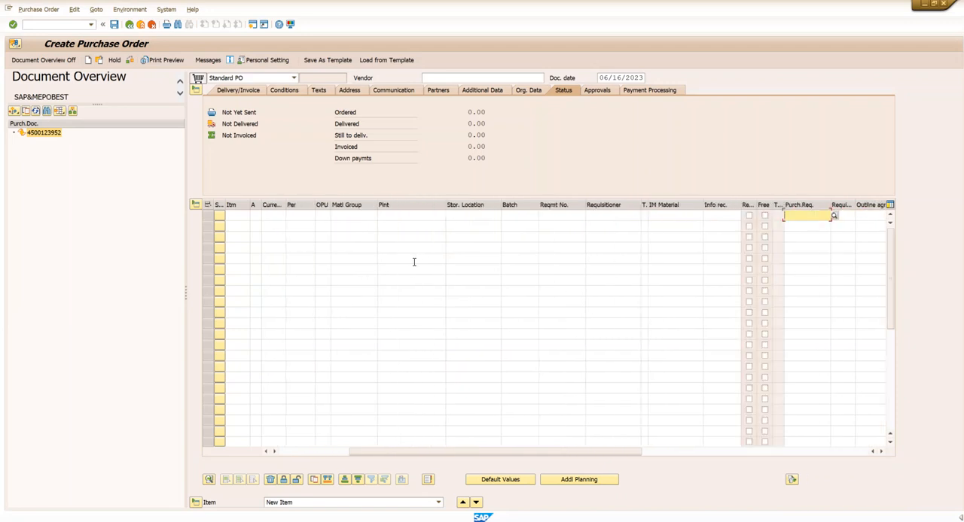
text(10211388)
key(Return)
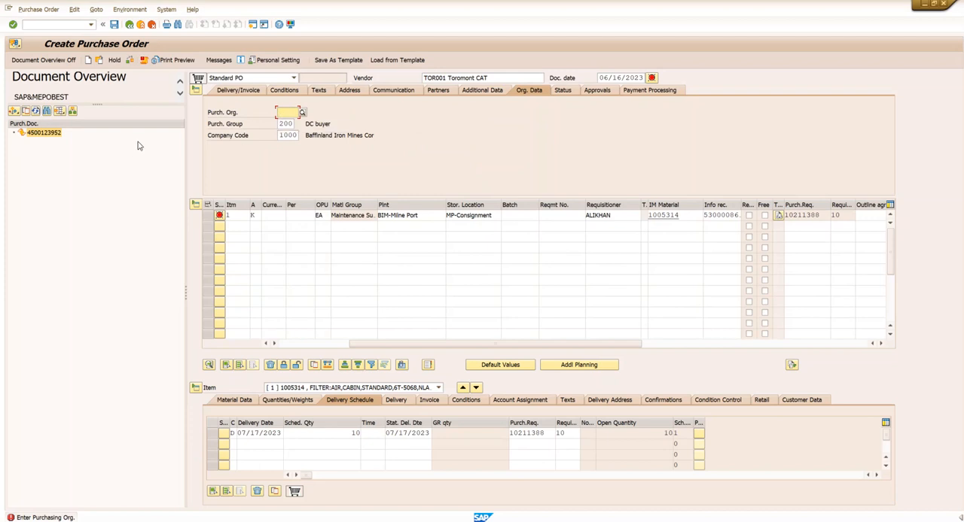
- Set the purchasing organization to 1000 and accept the item's net price of 100.00 CAD
text(1000)
key(Return)
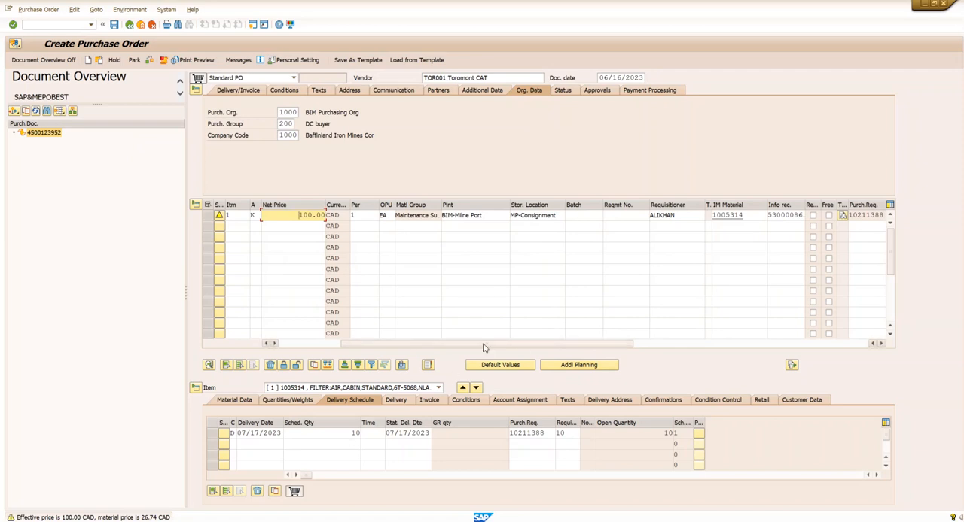
drag(484, 347, 403, 345)
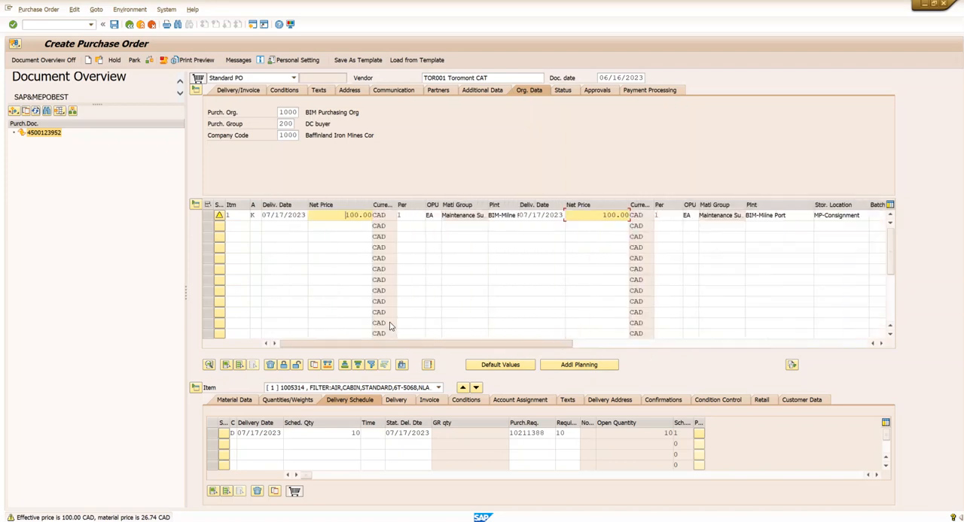
key(Return)
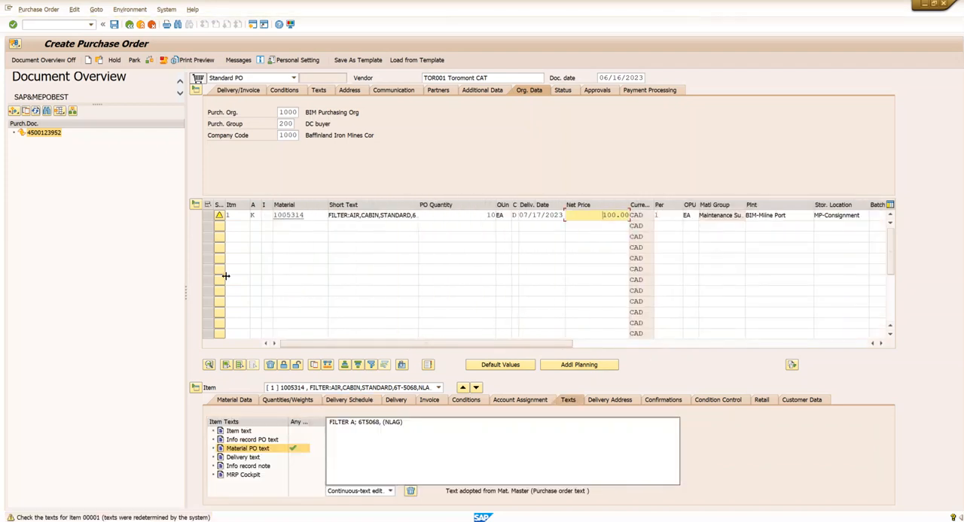
- Check the purchase order for errors and save it
click(150, 63)
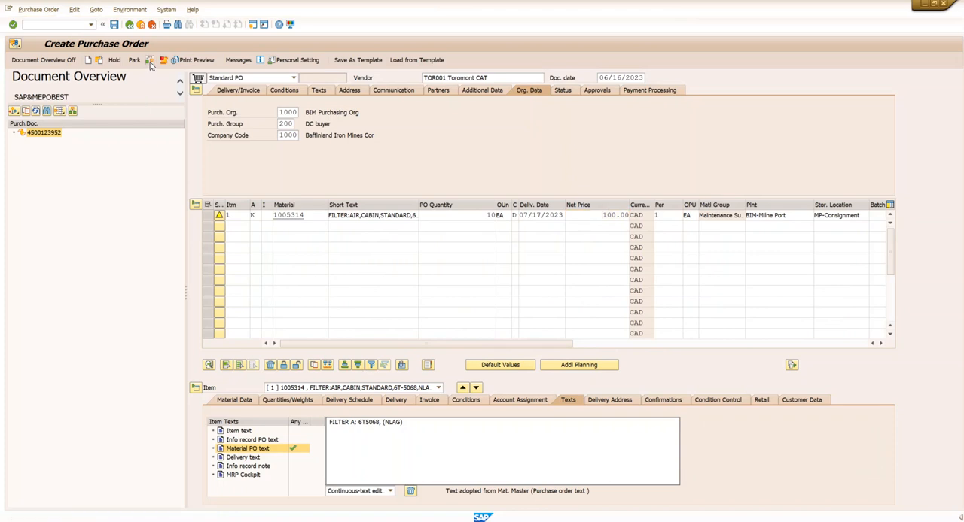
click(149, 62)
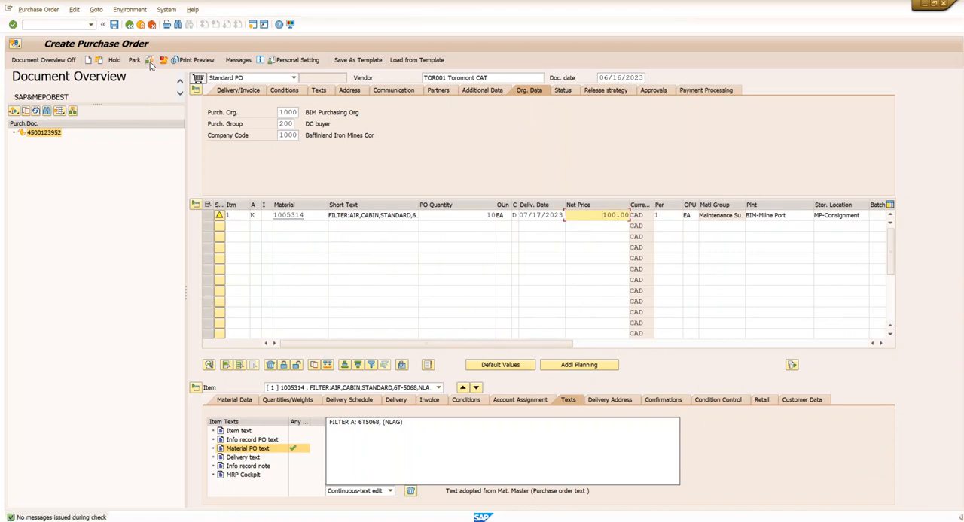
click(114, 25)
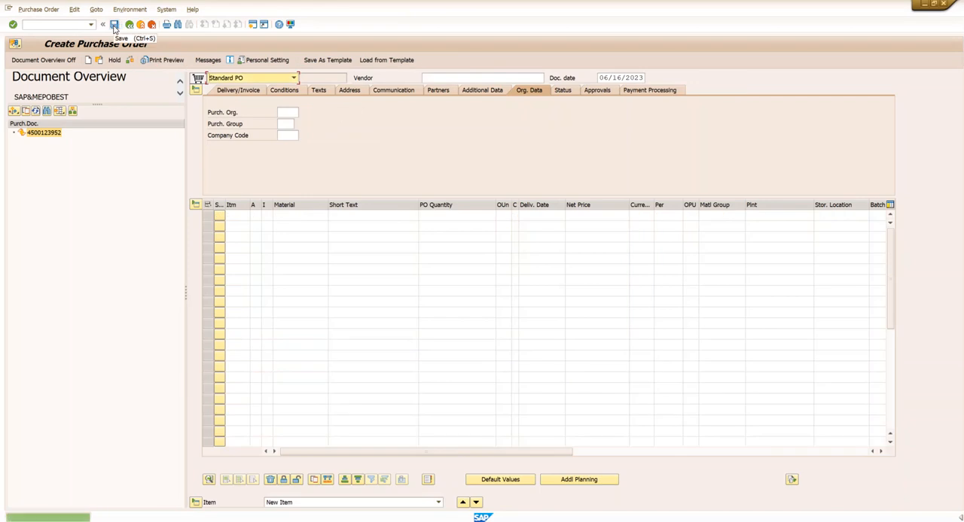
- Copy the new purchase order number from the details of the save message and close that window
double_click(150, 518)
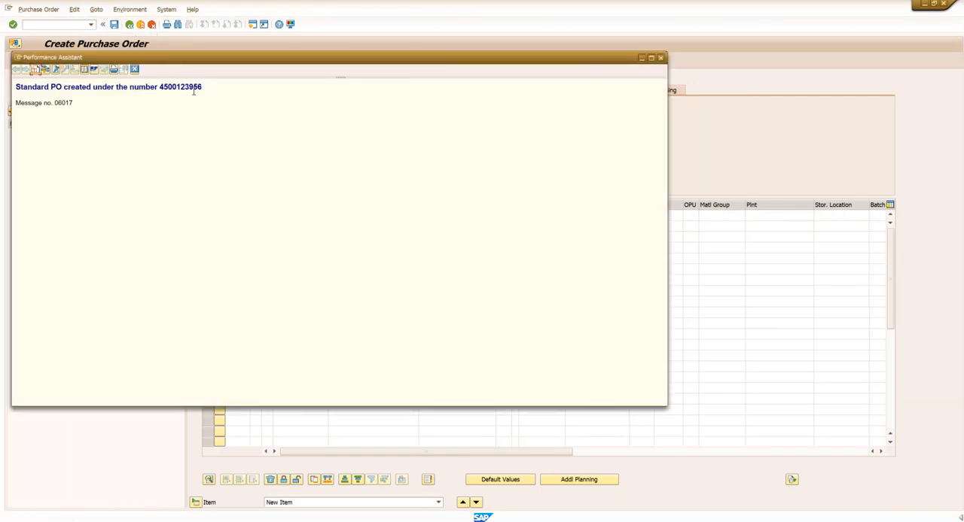
drag(205, 89, 160, 89)
key(ctrl+c)
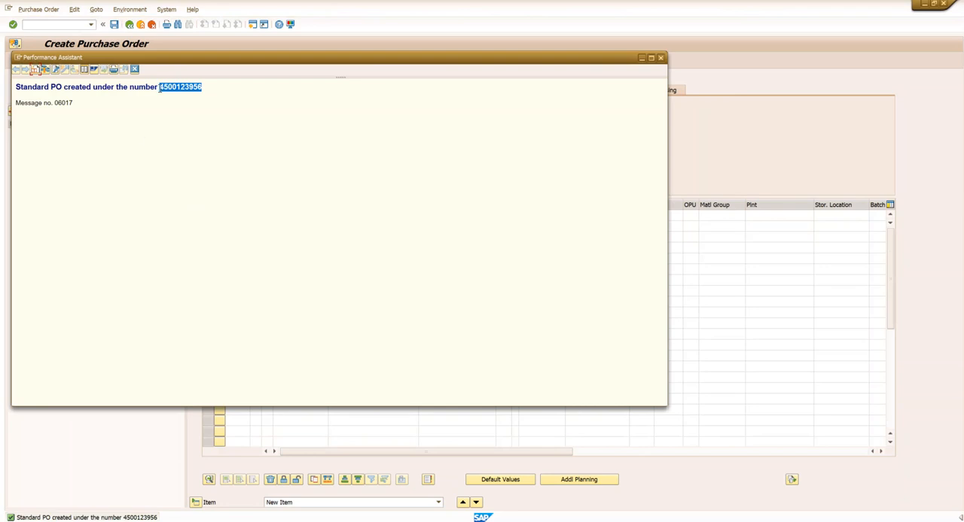
key(alt+Tab)
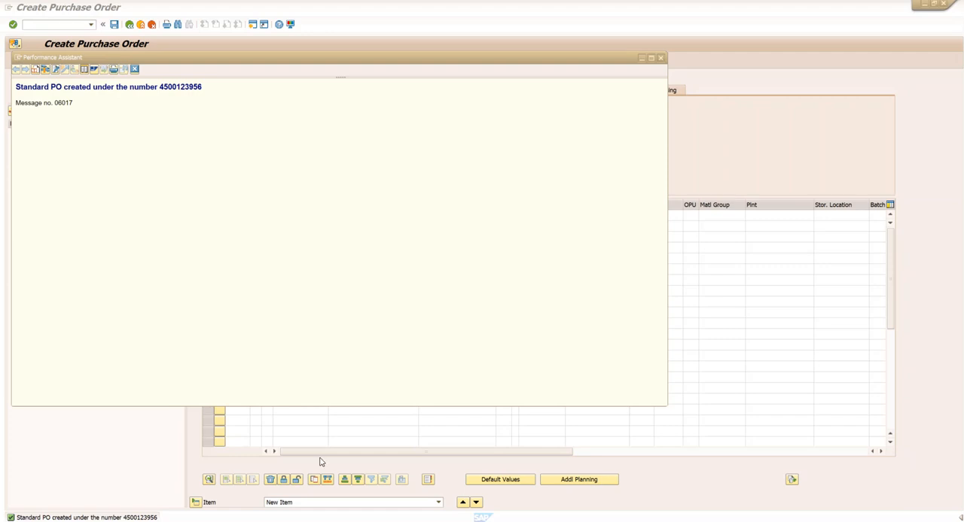
click(642, 59)
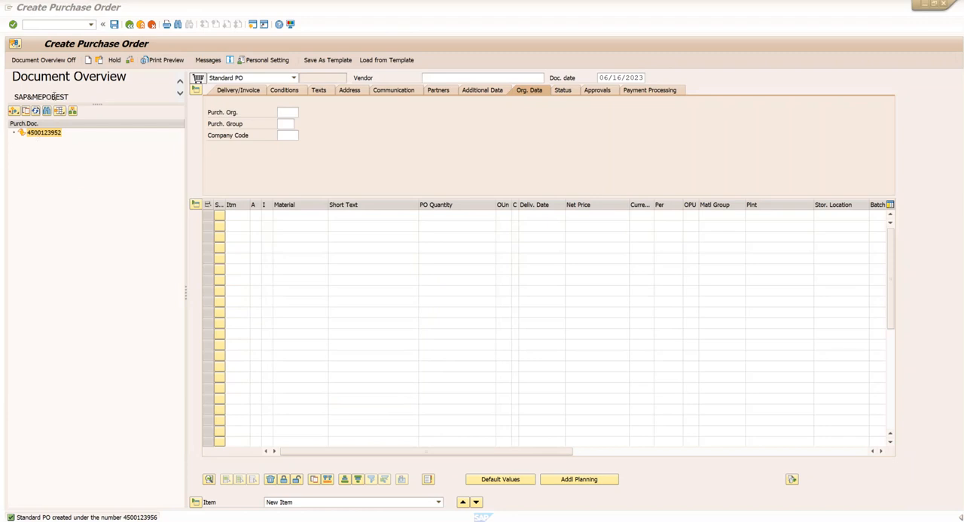
- Open the newly created purchase order and examine its item's invoice, delivery and account assignment details, including the cost center
click(100, 61)
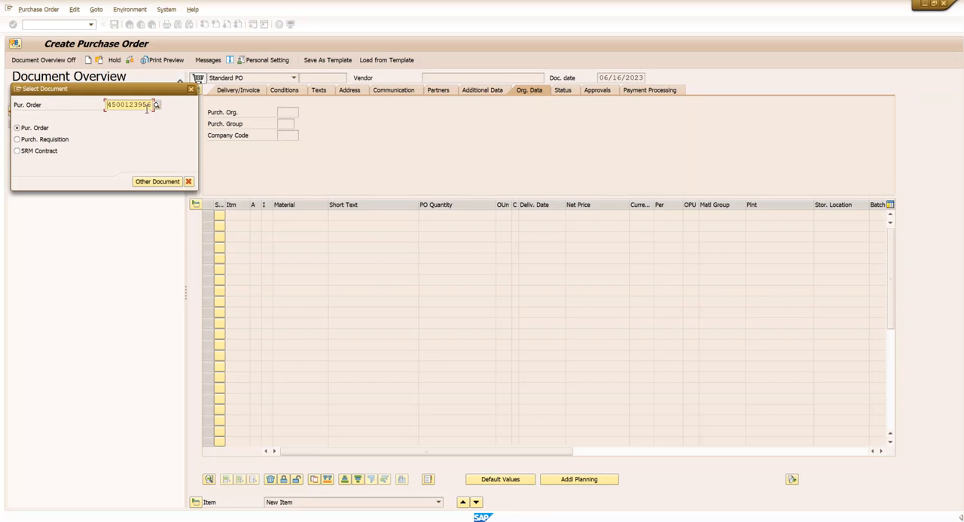
click(158, 181)
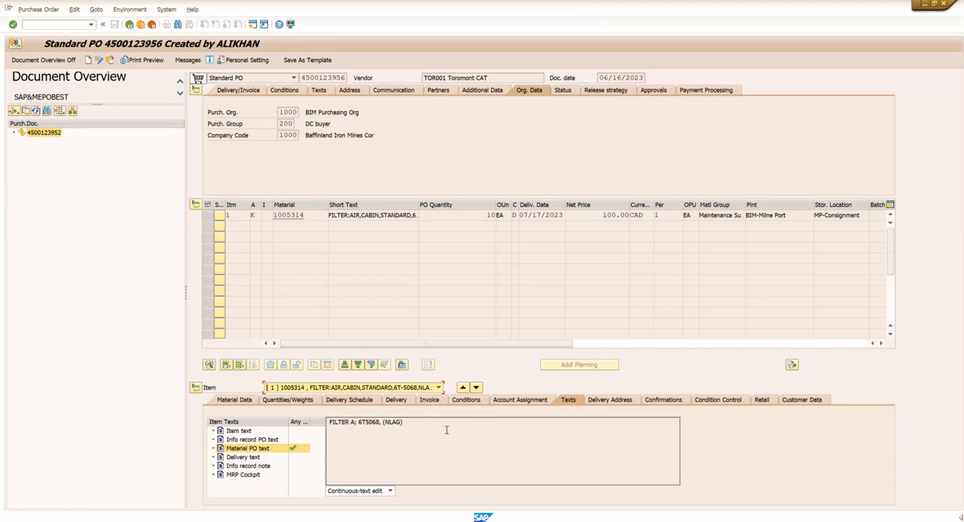
click(429, 401)
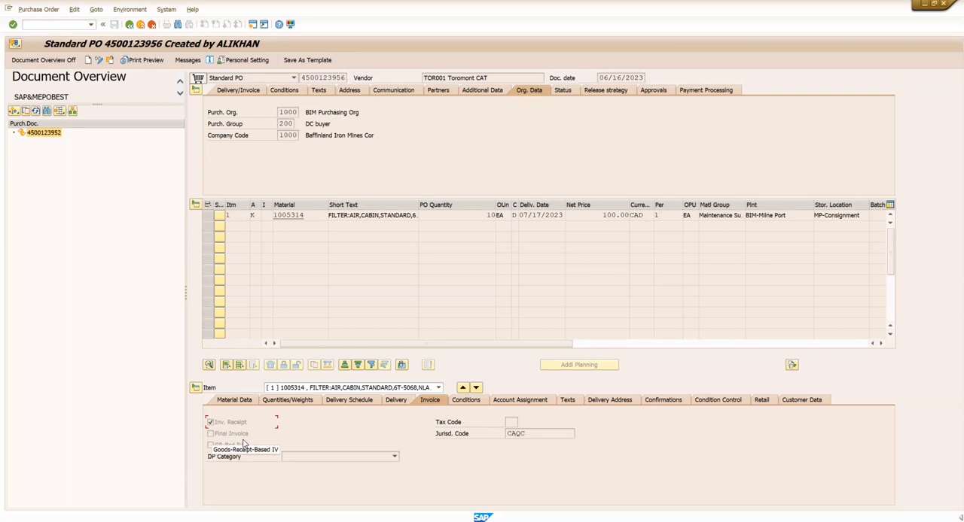
click(399, 403)
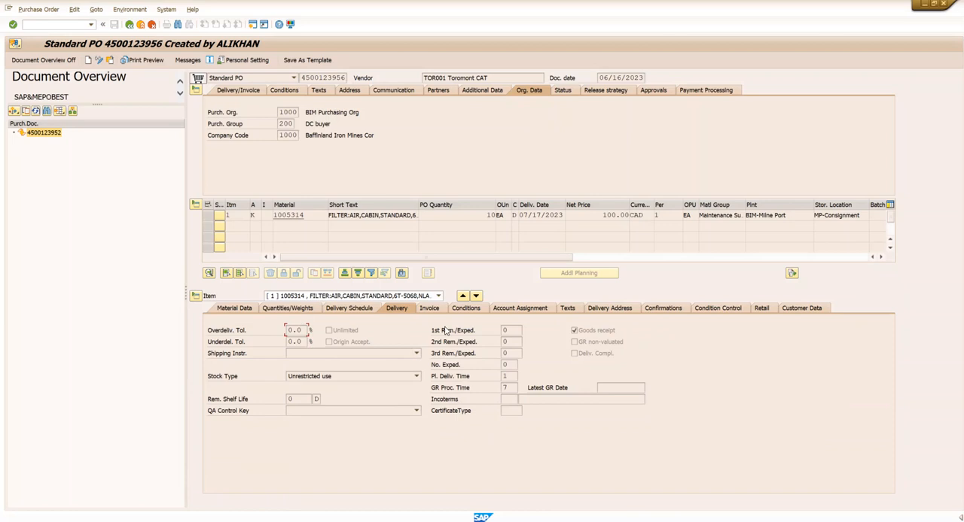
click(536, 311)
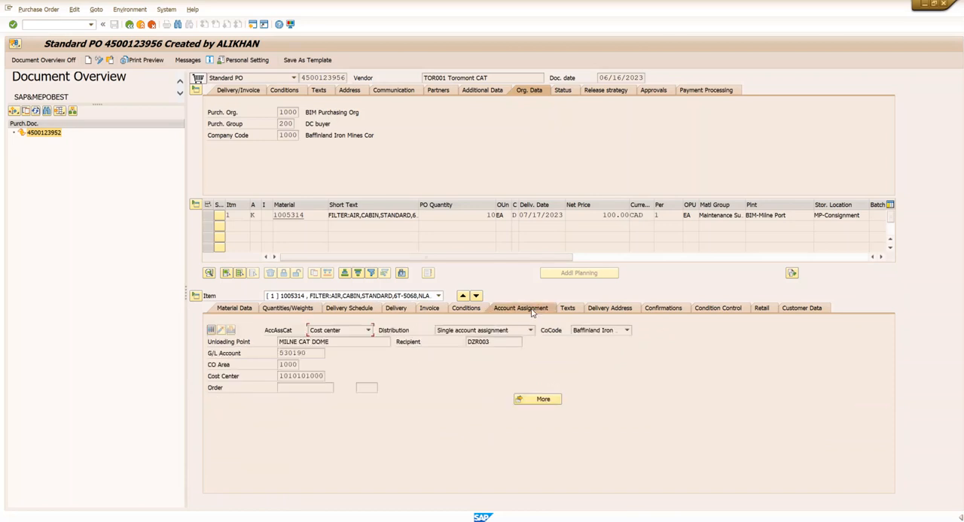
double_click(327, 374)
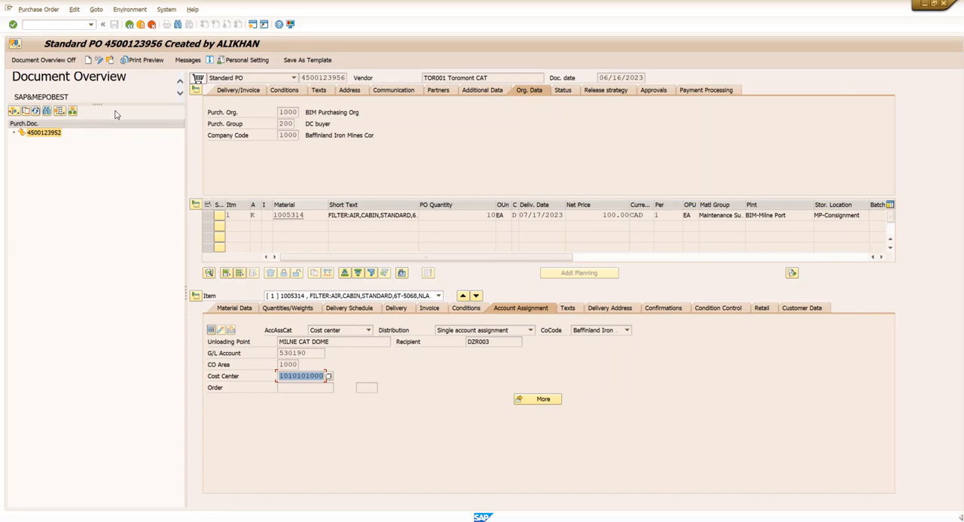
- Open transaction ME29N to release purchase orders
click(58, 24)
text(/NM)
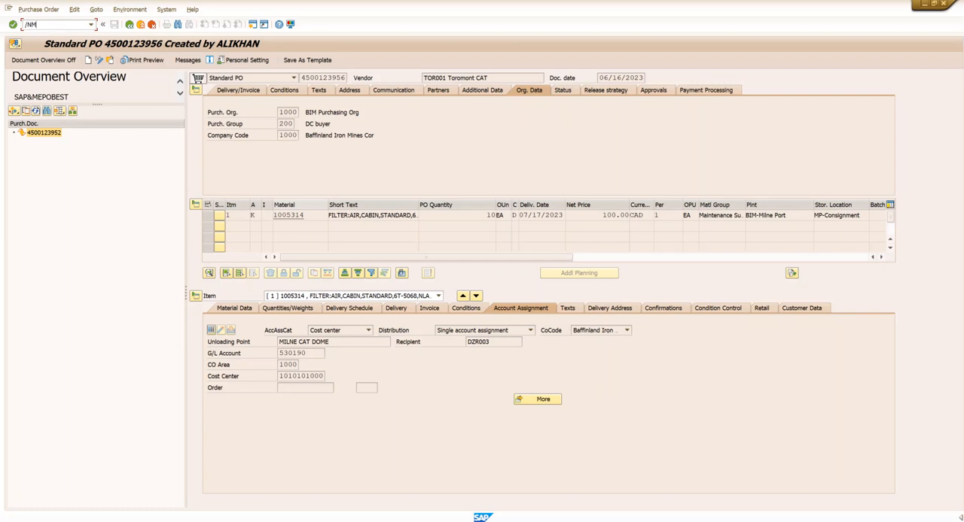
text(E29N)
key(Return)
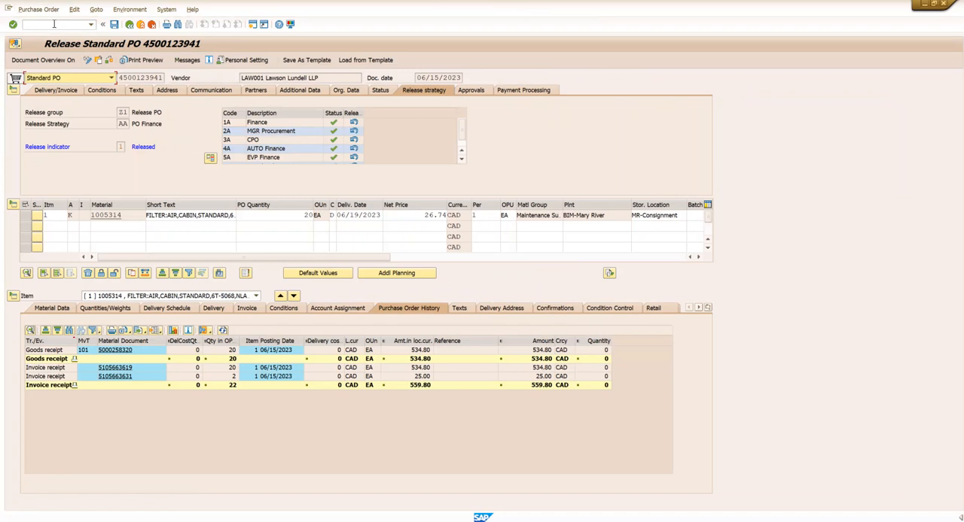
- Show the document overview and list purchase orders filtered by the copied purchasing document number
click(22, 61)
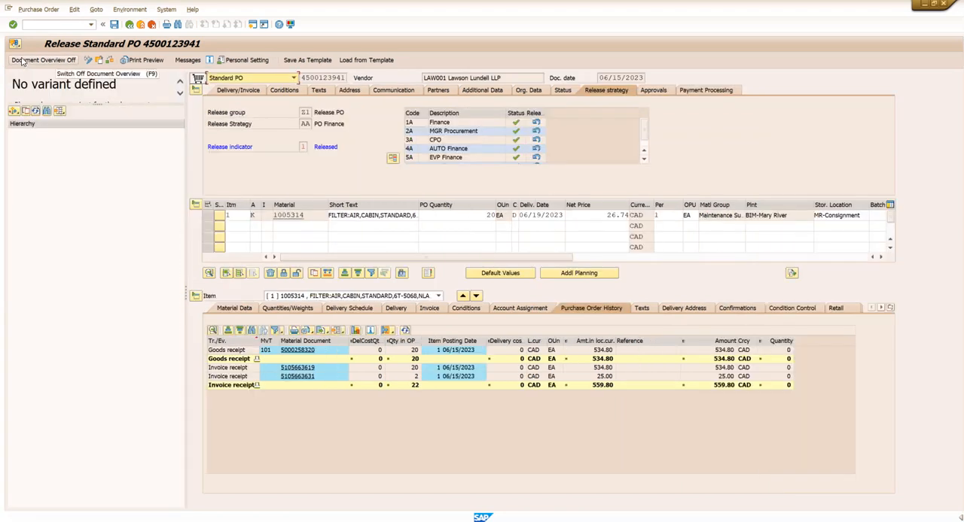
click(15, 110)
click(54, 123)
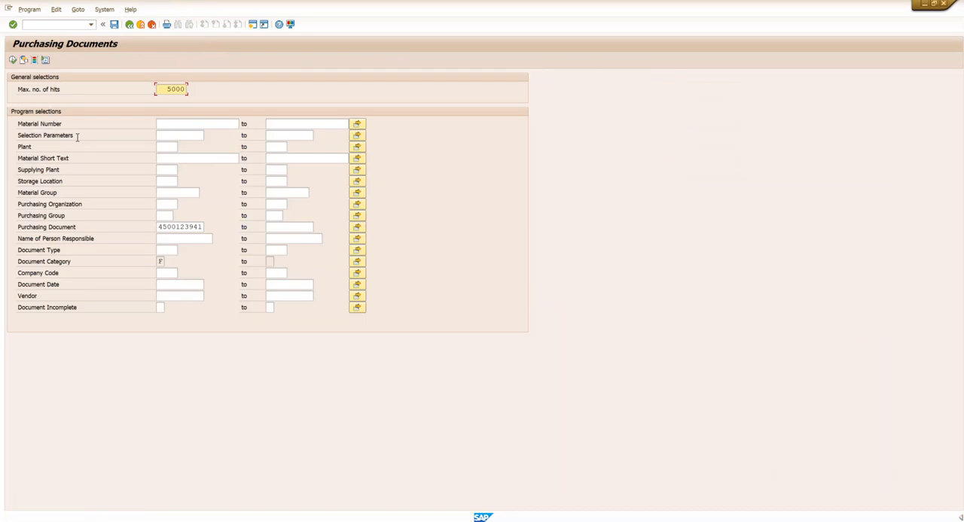
drag(205, 227, 141, 221)
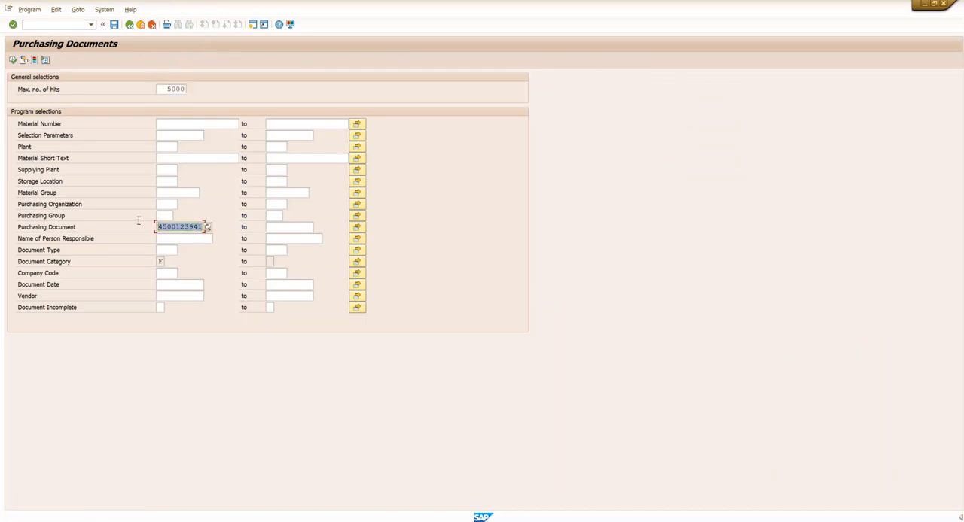
key(ctrl+v)
click(13, 60)
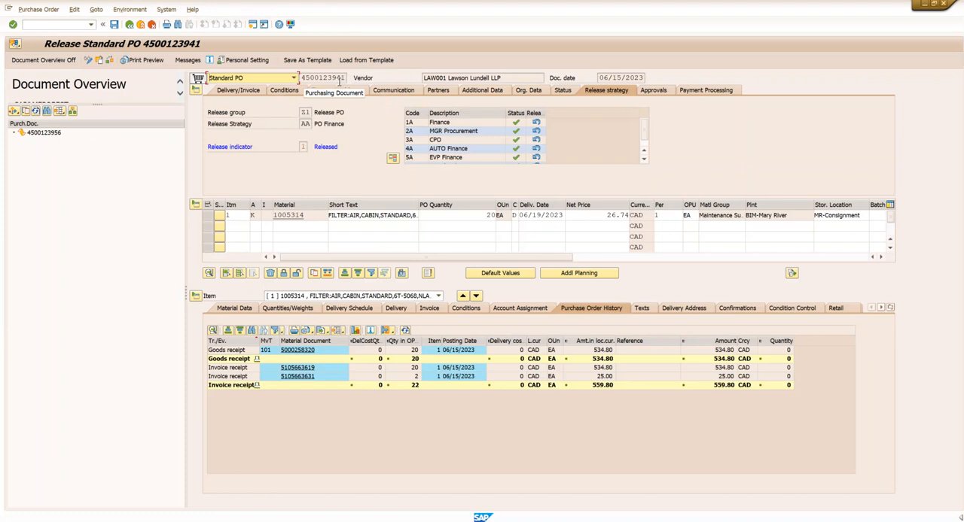
- Open the purchase order listed in the document overview and switch it to change mode for release
click(52, 135)
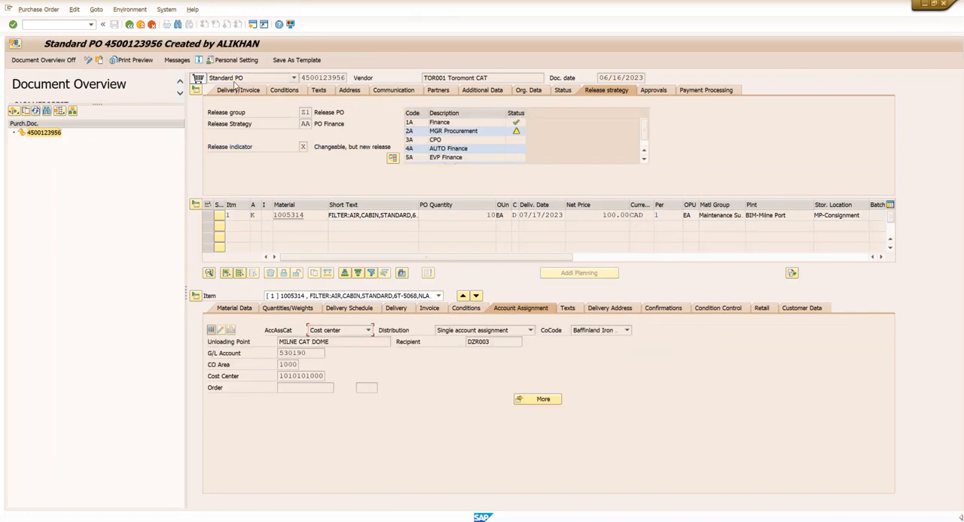
mouse_move(518, 134)
click(88, 61)
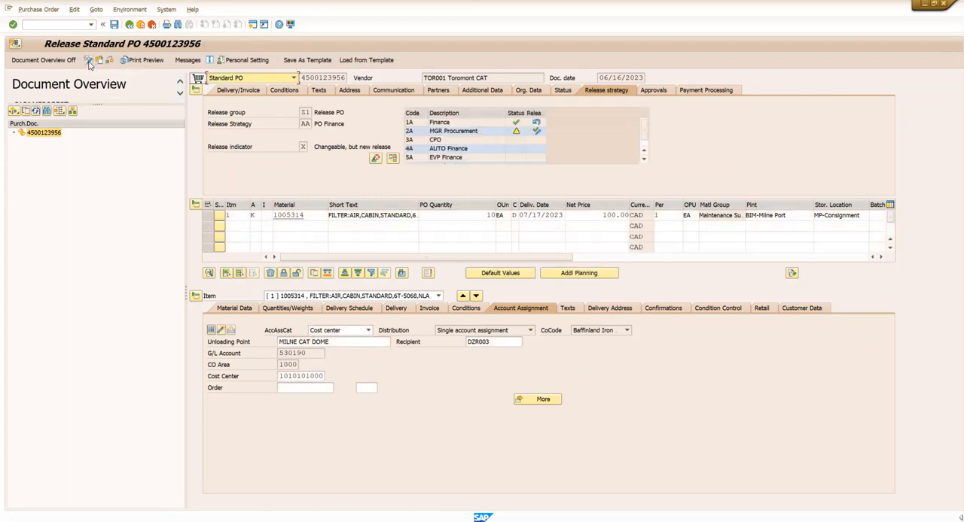
- Release the purchase order with codes 2A, 3A, 4A, 5A and Z1, check the release overview, and save
click(536, 131)
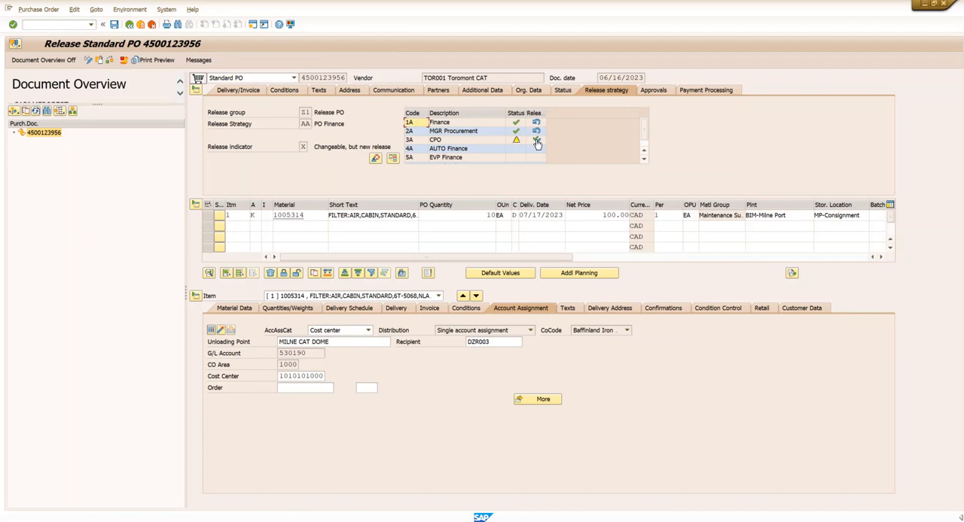
click(536, 140)
click(536, 148)
click(536, 158)
click(644, 160)
click(537, 157)
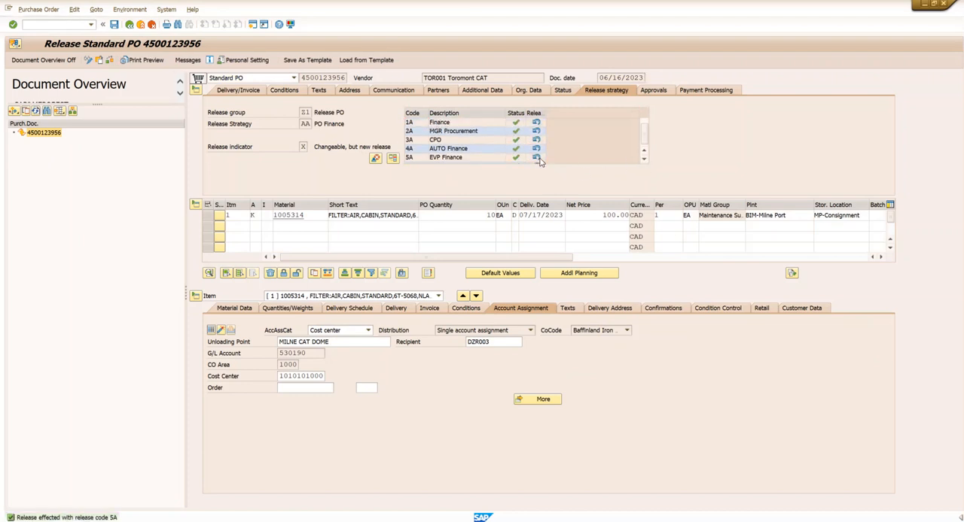
click(393, 158)
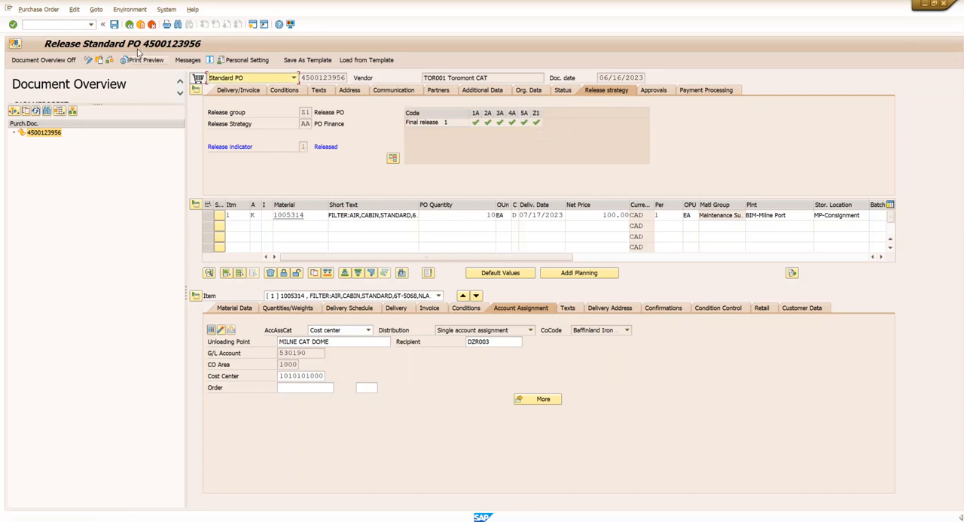
click(114, 25)
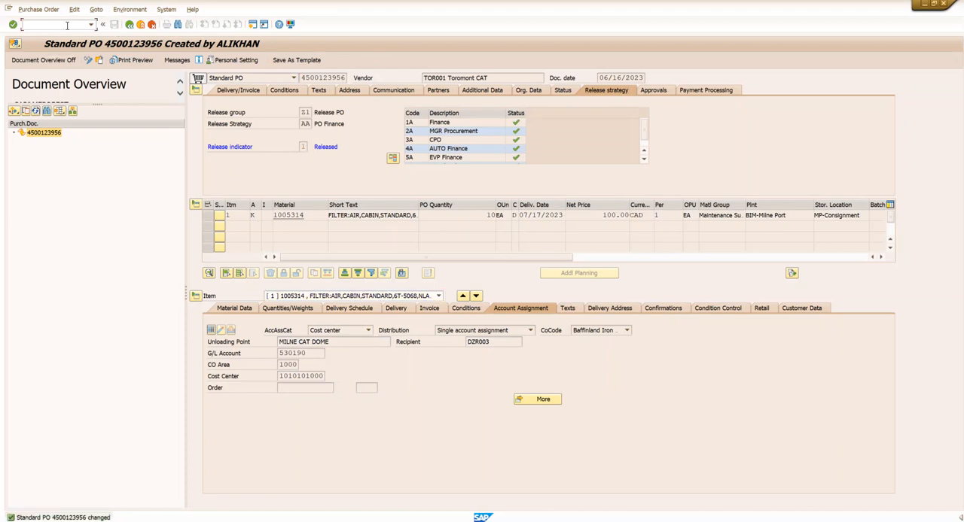
- Leave the release transaction and return to the SAP Easy Access screen
text(/N)
key(Return)
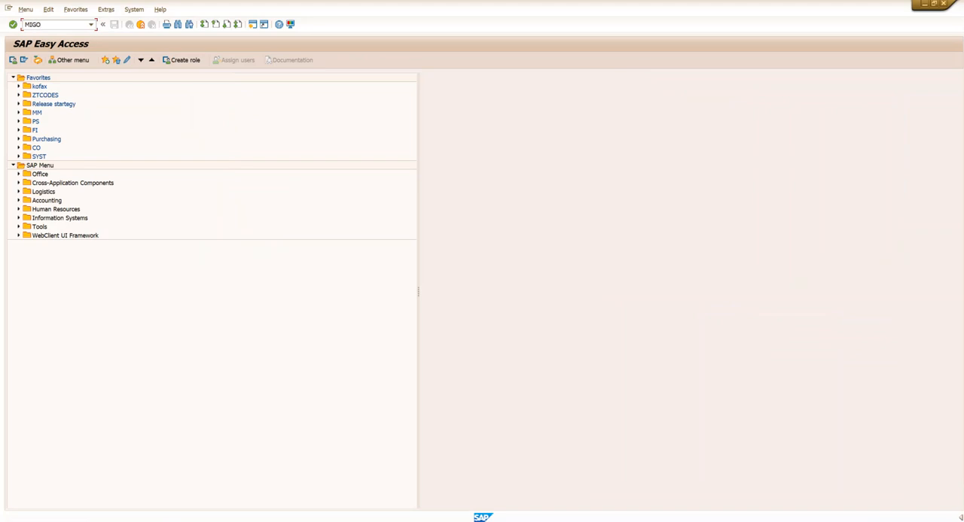
- Start goods receipt transaction MIGO and load the released purchase order as the reference document
text(MIGO)
key(Return)
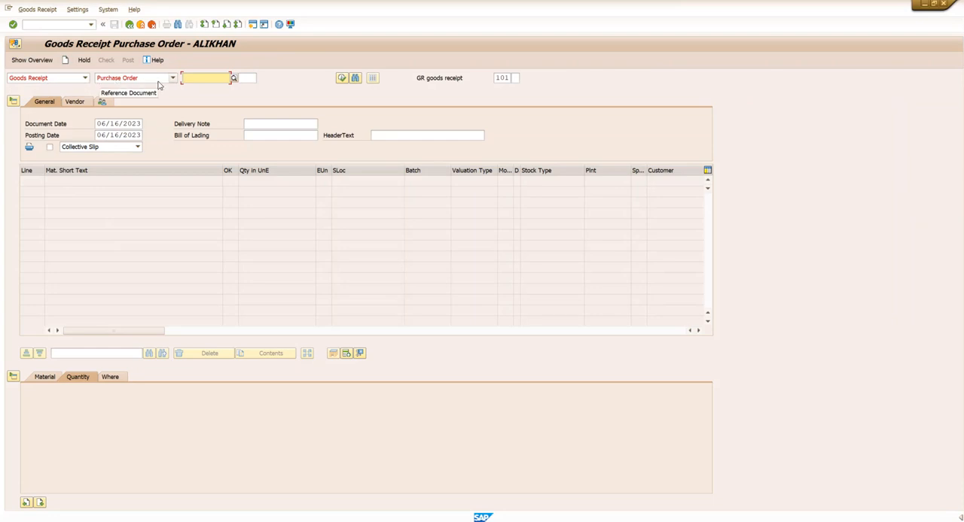
click(198, 77)
key(ctrl+v)
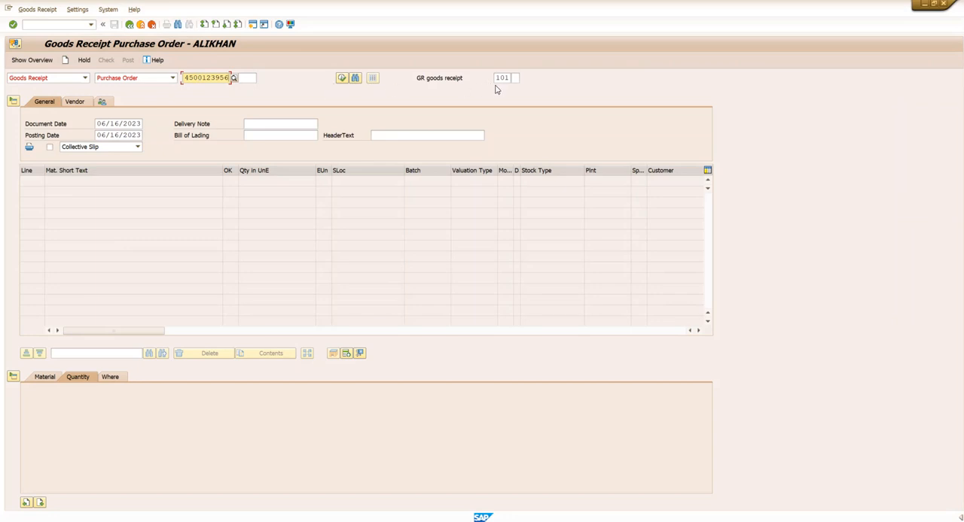
click(342, 82)
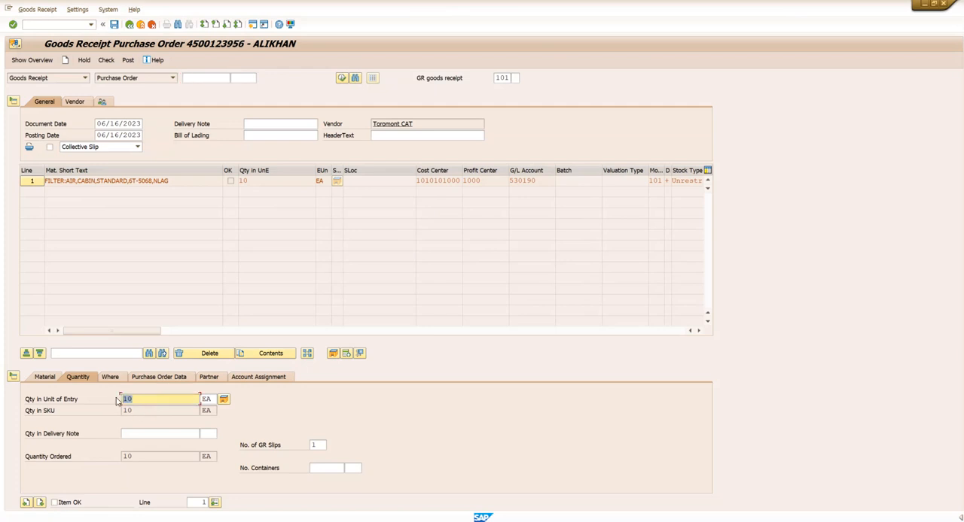
- Set the received quantity of the cabin air filter item to 8 EA and mark the item as OK
text(8)
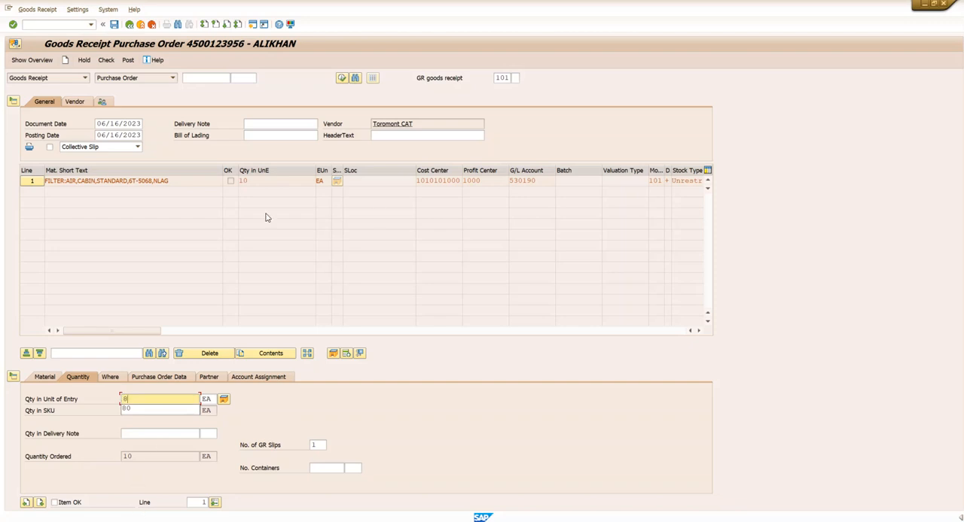
key(Return)
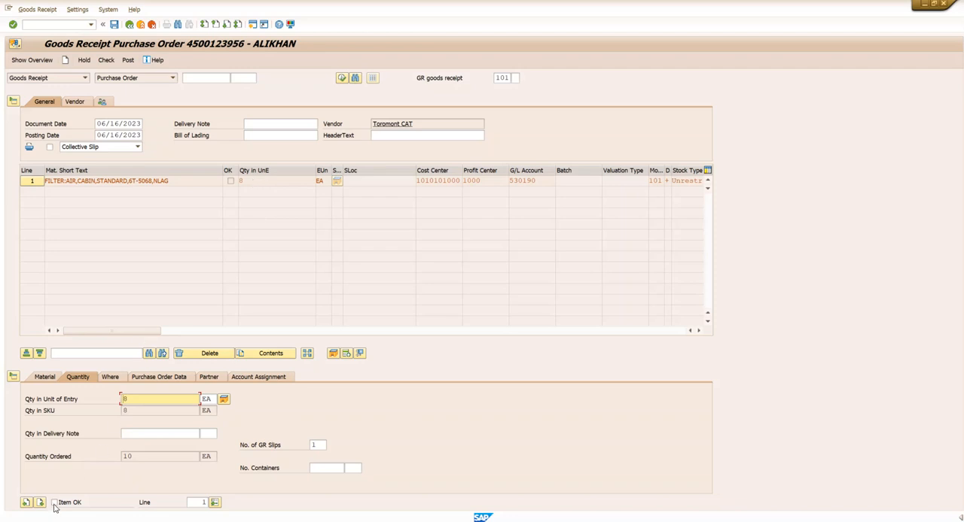
click(231, 183)
click(30, 184)
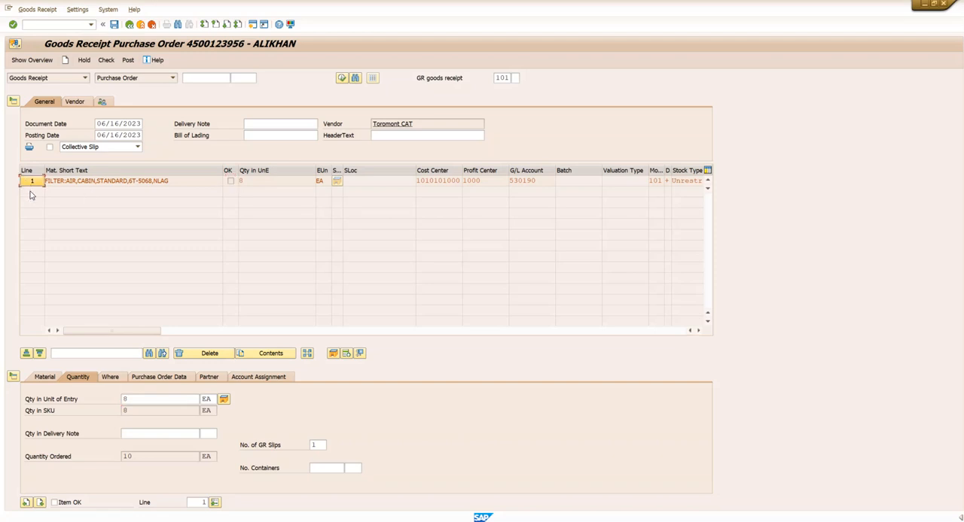
click(54, 505)
- Review the item's destination, order, account and material details, check the entries, and post the goods receipt
click(111, 379)
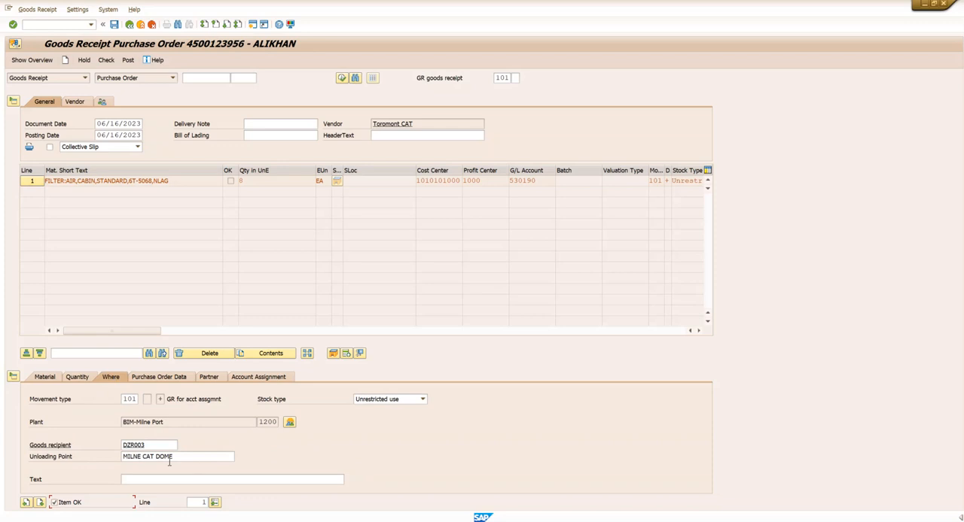
click(160, 381)
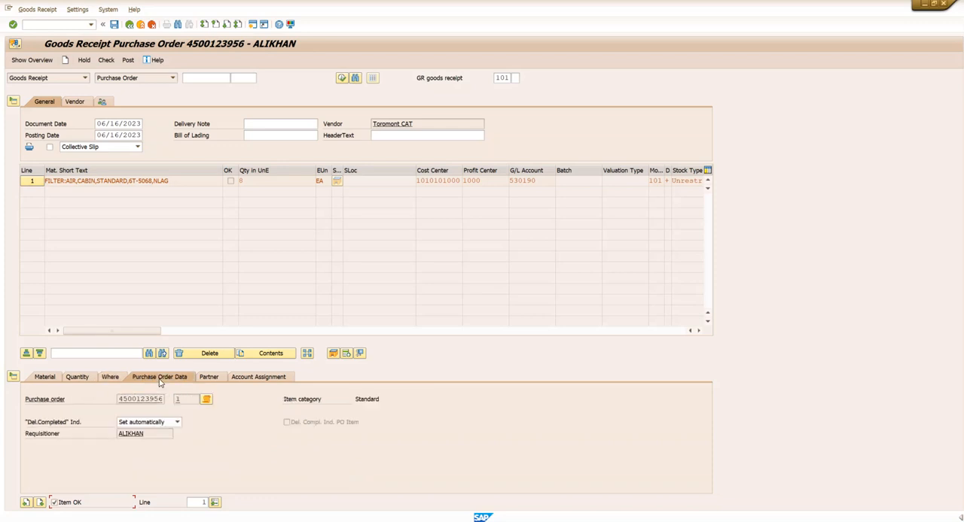
click(253, 378)
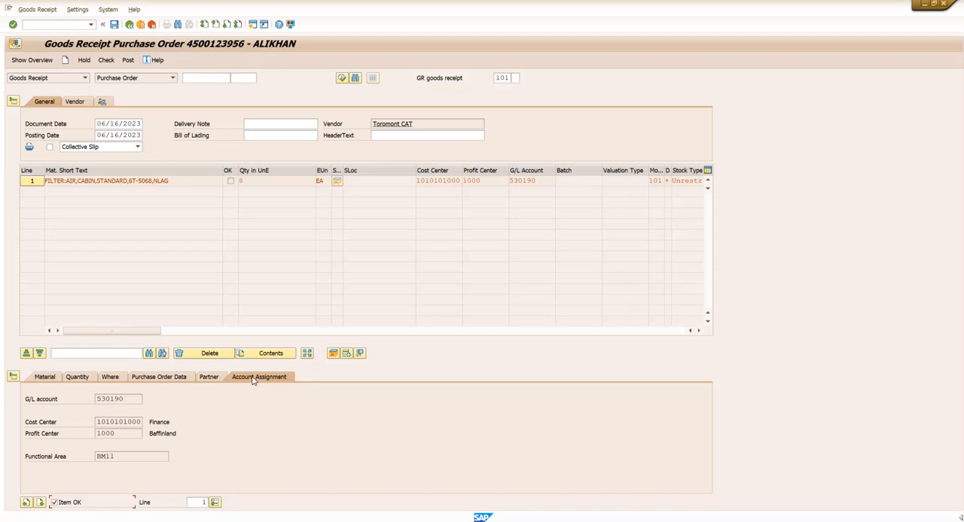
click(47, 381)
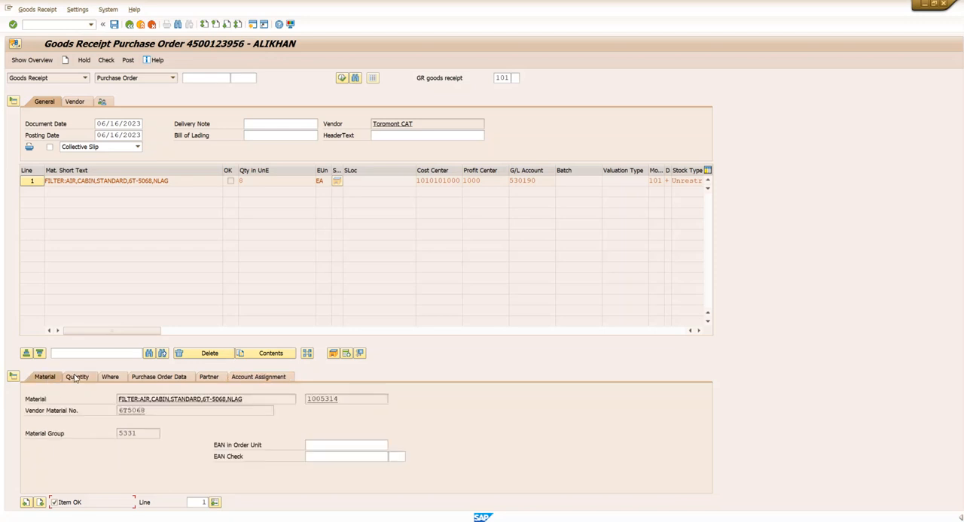
click(83, 380)
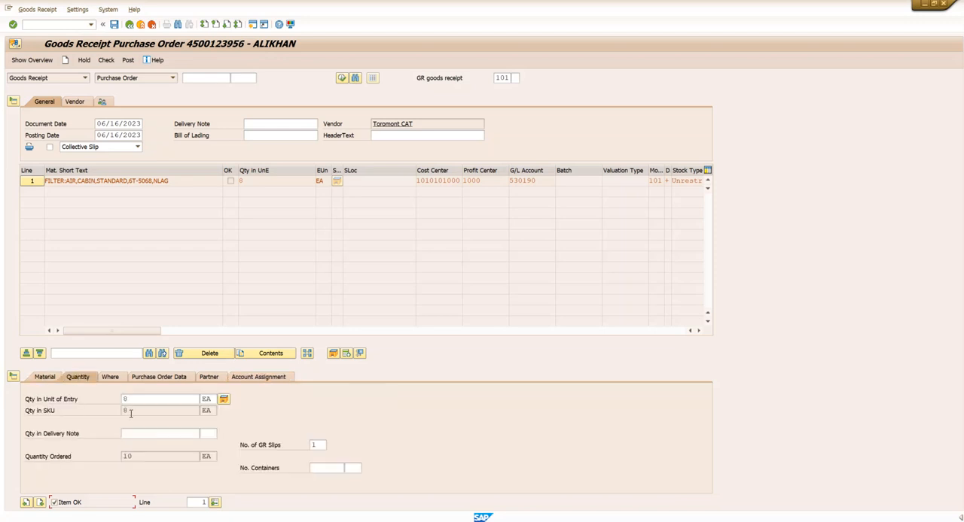
click(106, 62)
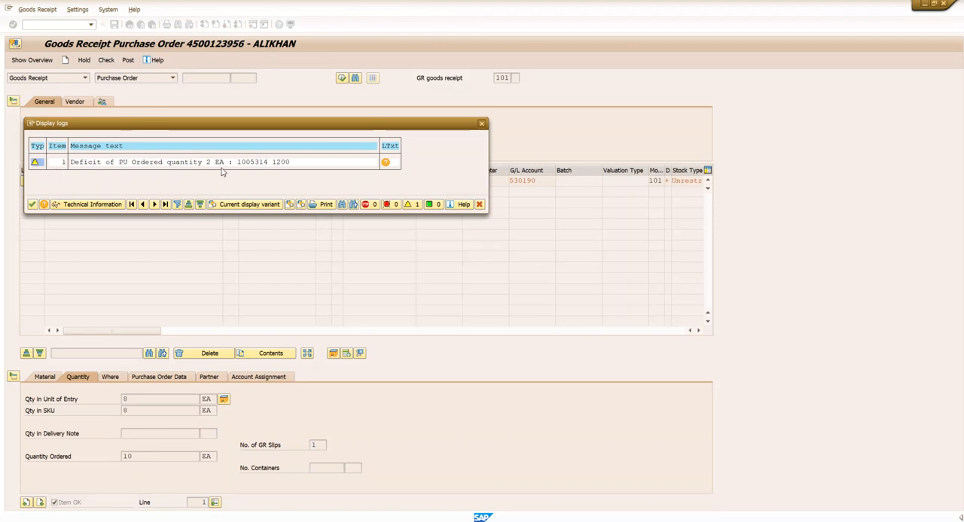
click(482, 124)
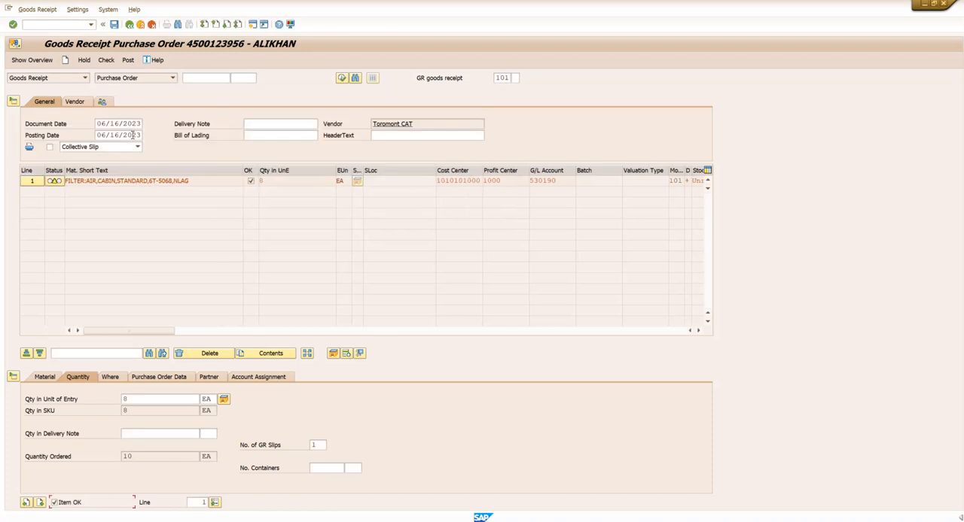
click(128, 64)
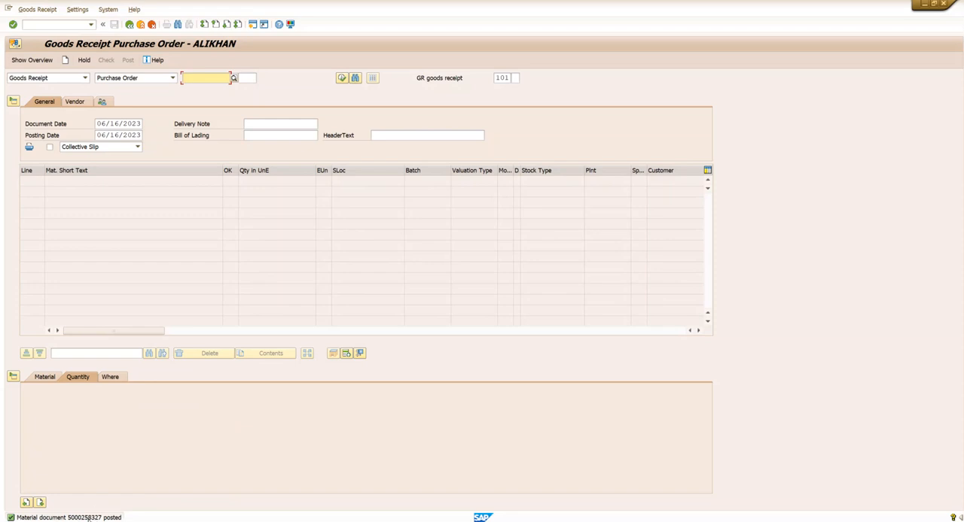
- Go to transaction ME21N and display the received purchase order to view its purchase order history
click(59, 27)
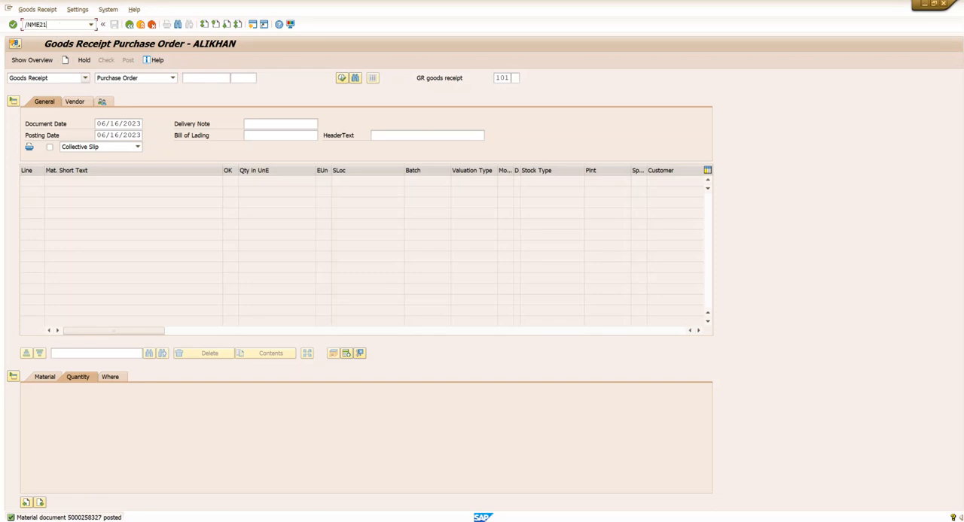
key(Return)
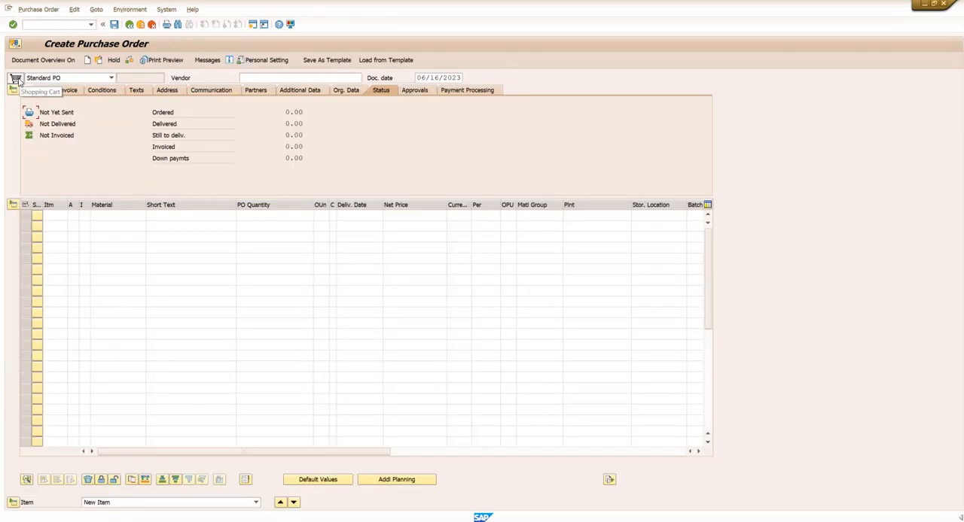
click(98, 61)
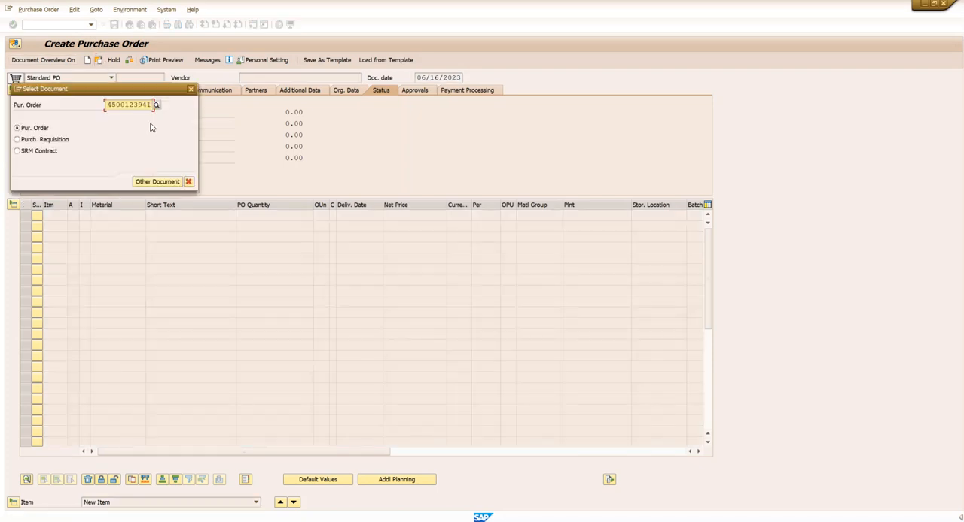
key(BackSpace)
key(BackSpace)
text(56)
key(Return)
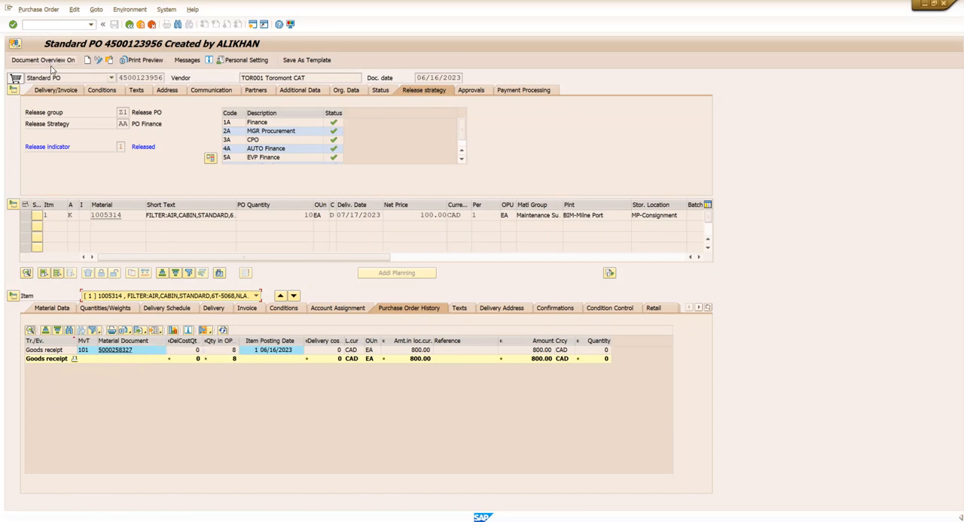
- Leave the purchase order for the SAP Easy Access screen and start incoming invoice transaction MIRO
click(56, 25)
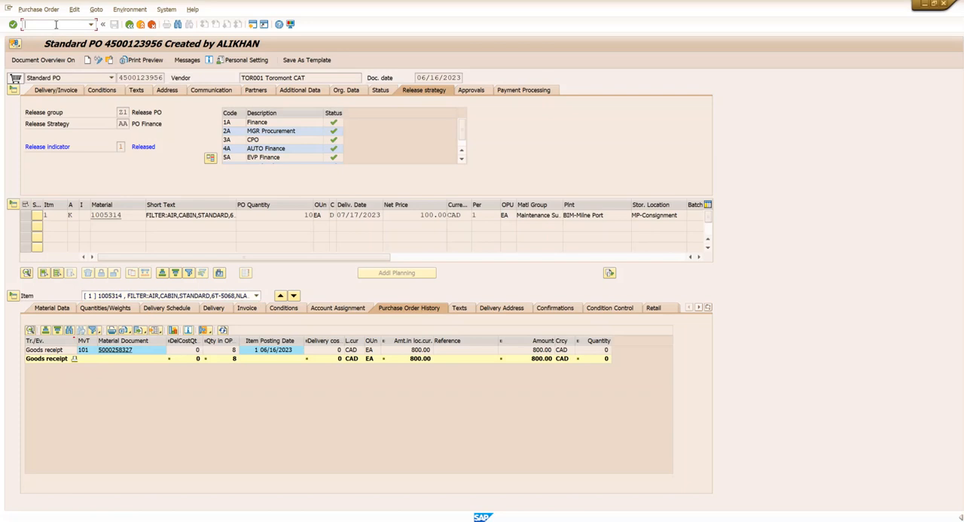
text(/)
key(Return)
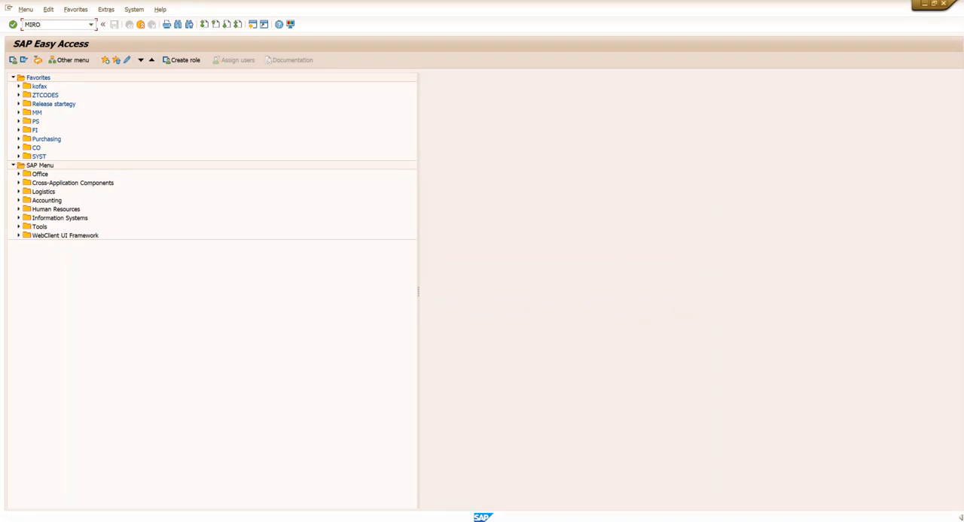
key(Return)
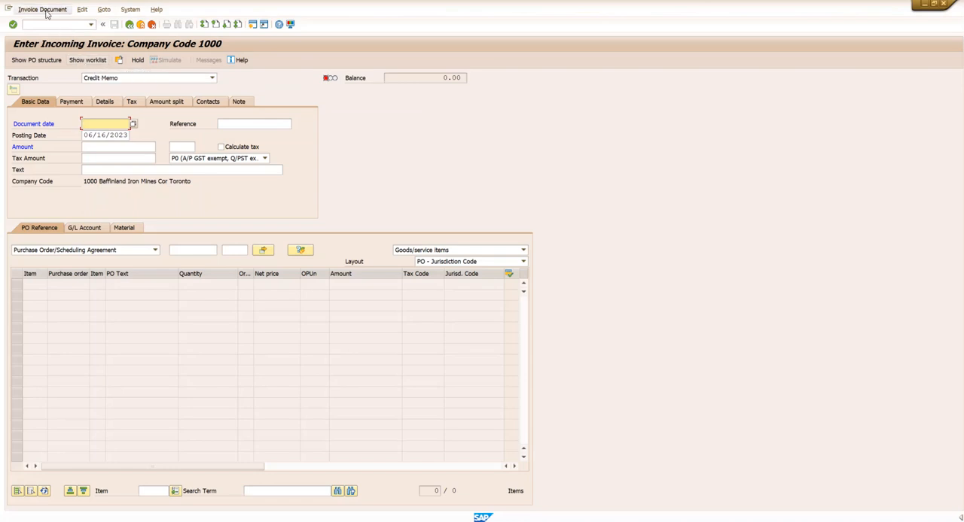
- Set the document date to 06/16/2023 and enter A1 as the reference in the invoice's basic data
click(134, 124)
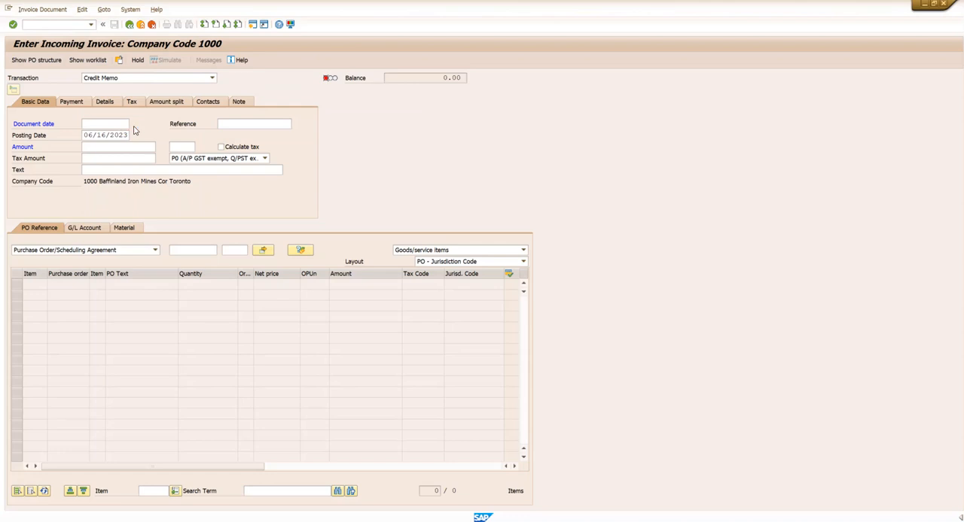
double_click(213, 212)
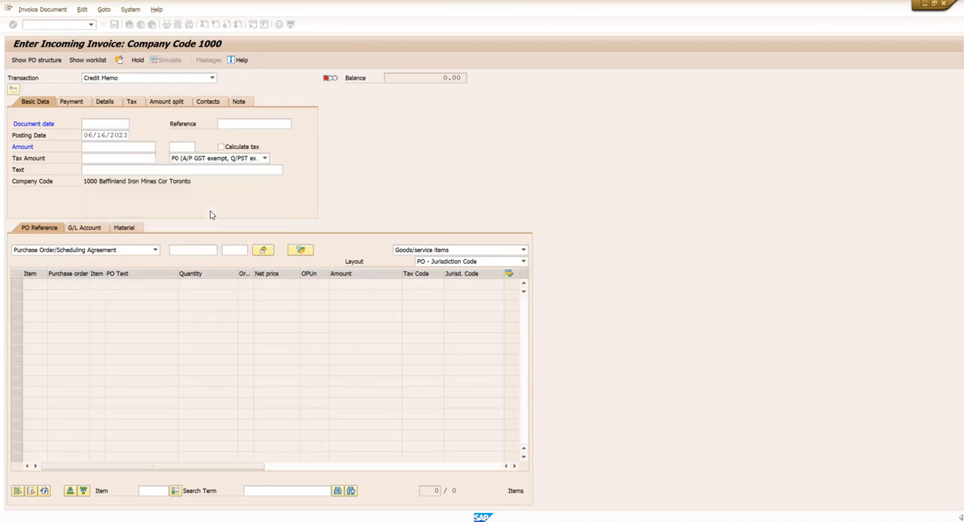
click(228, 126)
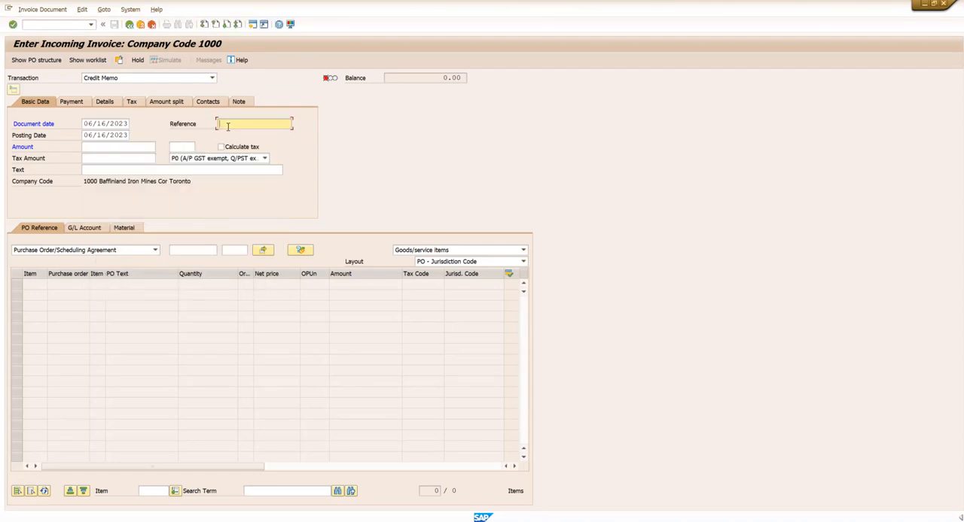
text(A1)
- Reference the received purchase order in the invoice document to load its vendor and item data
click(130, 147)
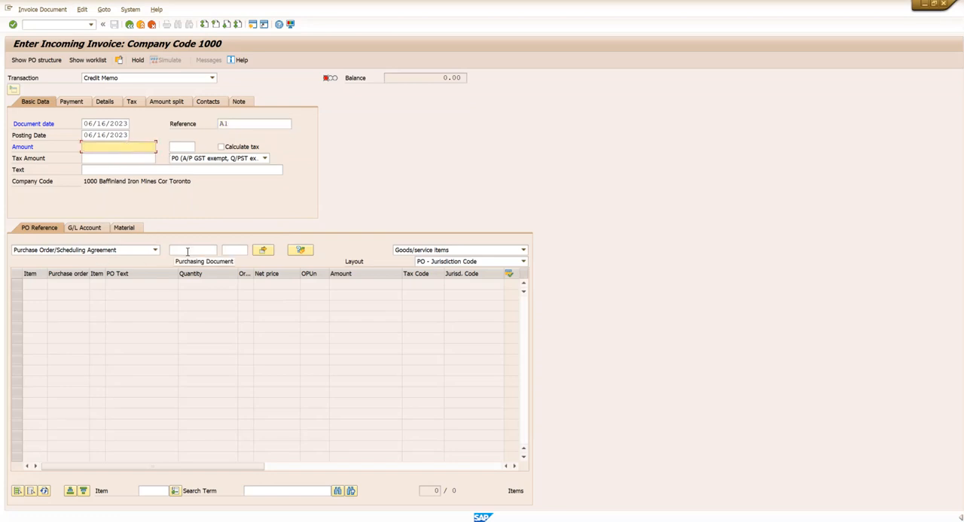
click(31, 252)
click(59, 254)
click(198, 250)
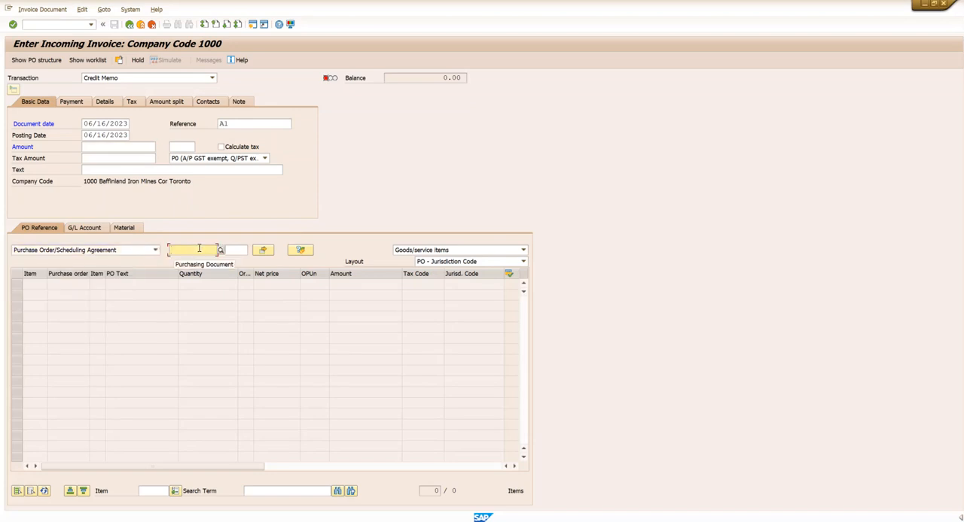
key(ctrl+v)
key(Return)
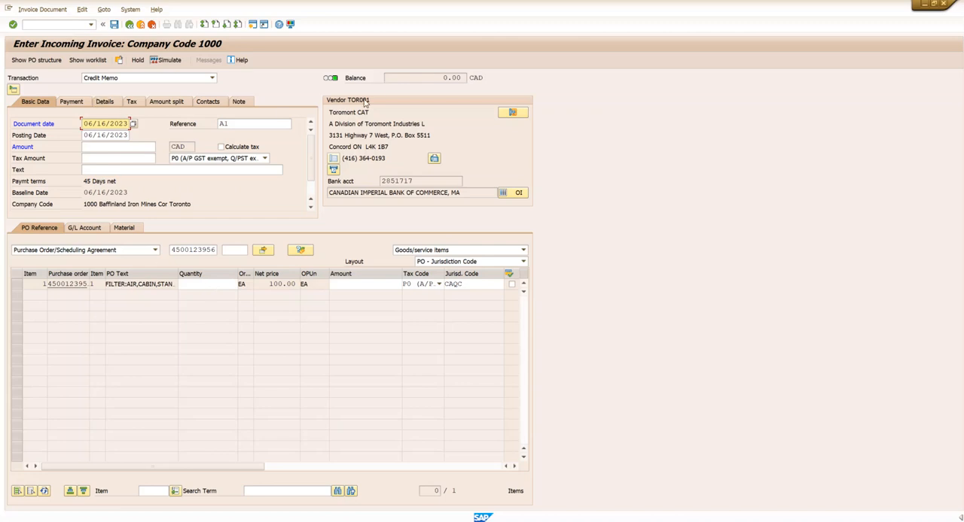
- Enter a quantity of 10 and an amount of 1,000.00 for the filter item in the invoice
click(210, 285)
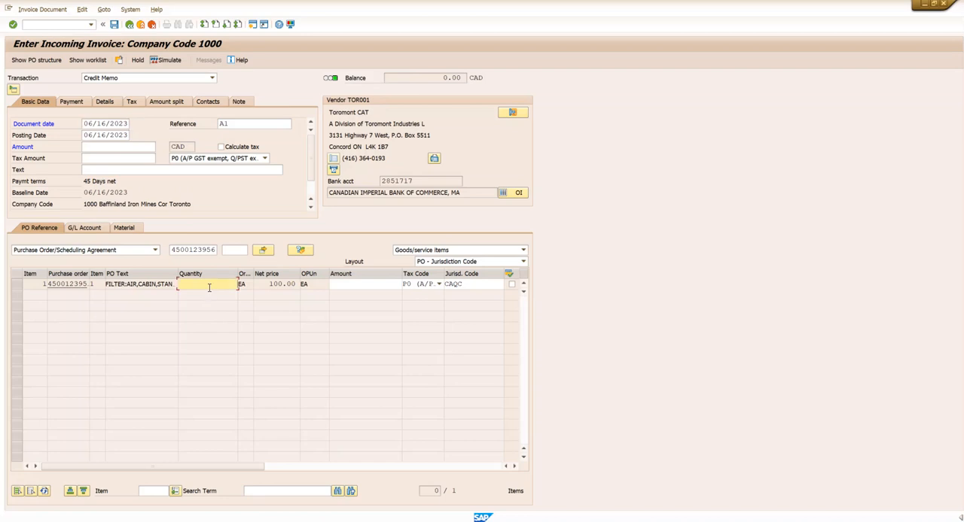
text(10)
key(Return)
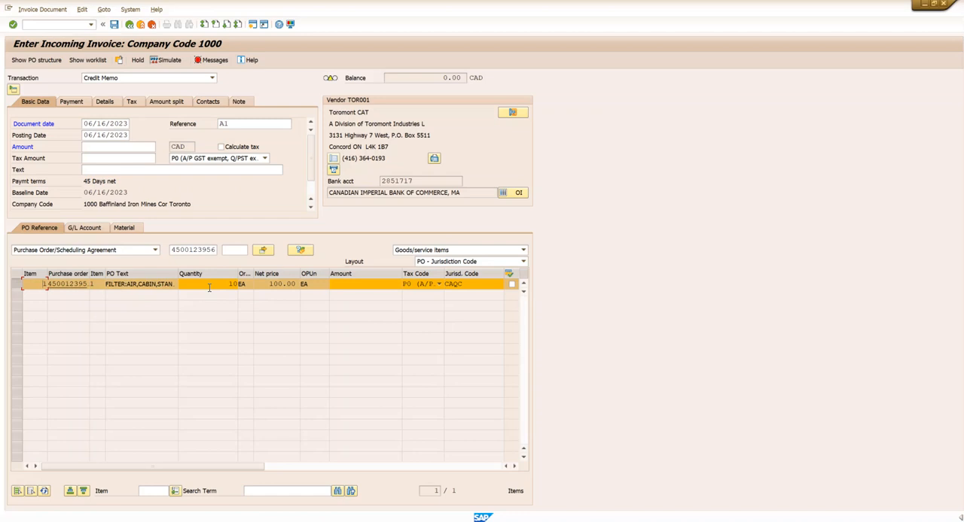
click(347, 285)
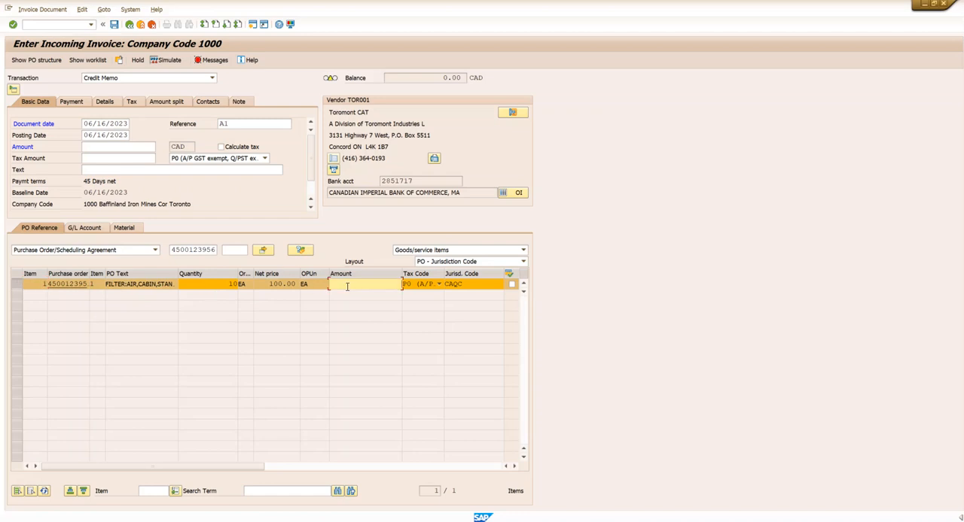
click(214, 284)
key(Return)
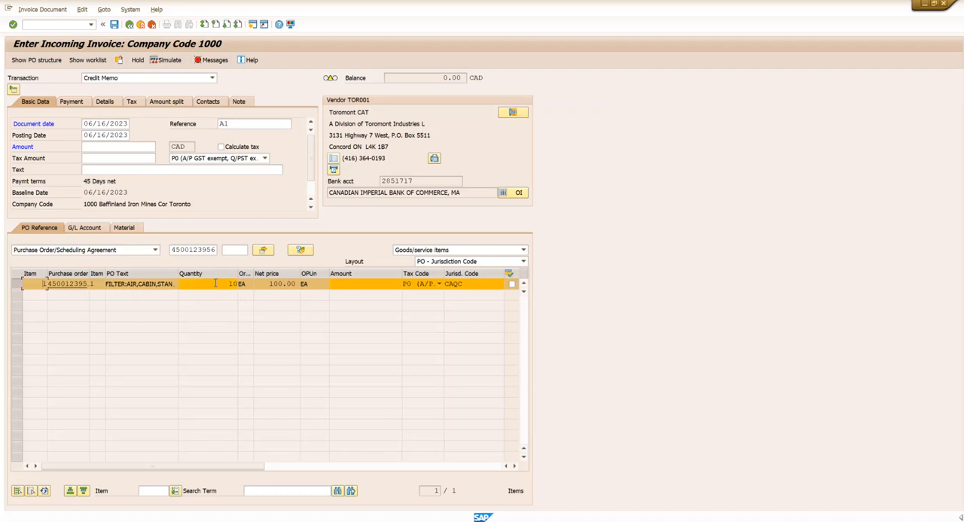
click(350, 284)
text(1000)
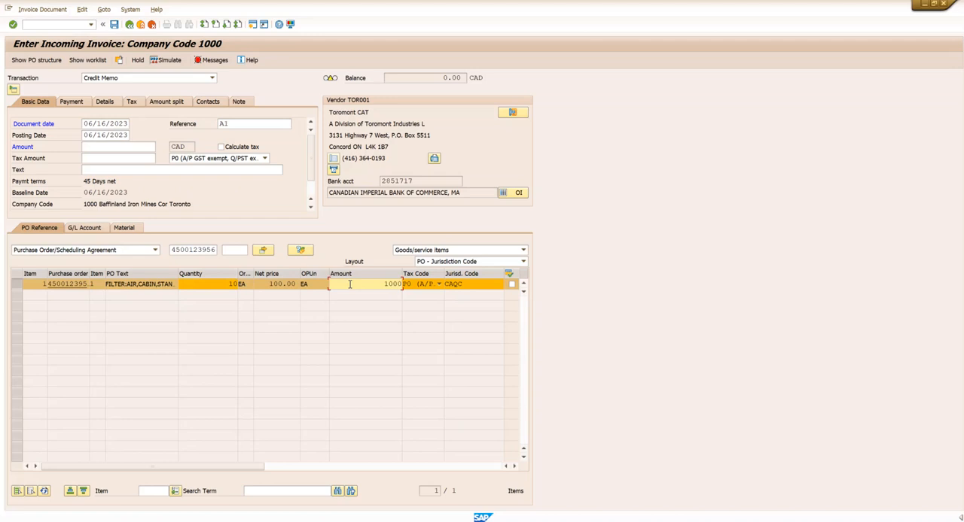
key(Return)
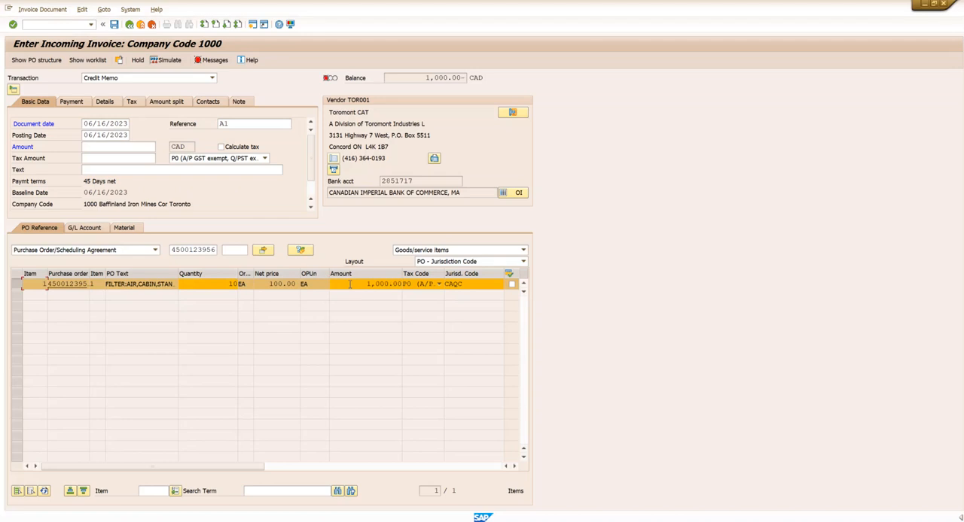
- Set the total amount in the invoice's basic data to 1,000.00 CAD
click(138, 147)
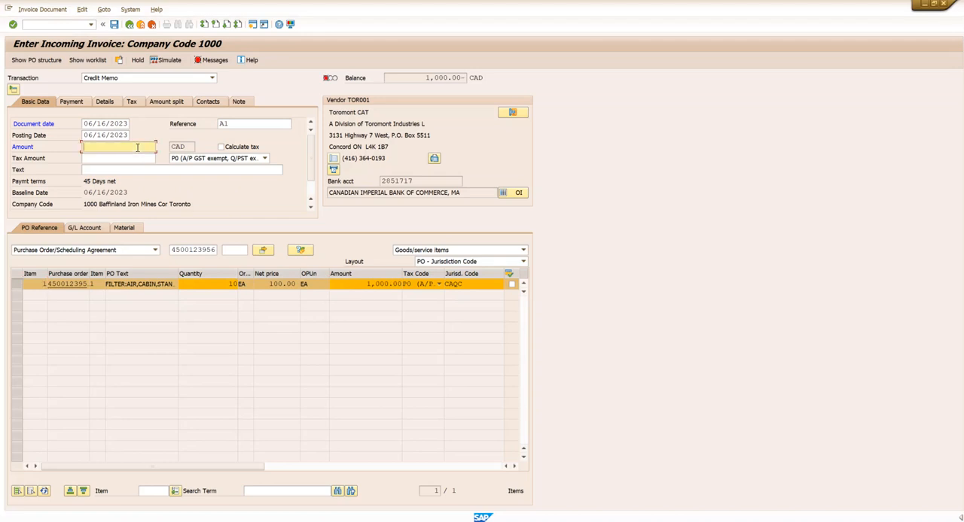
text(1000)
key(Return)
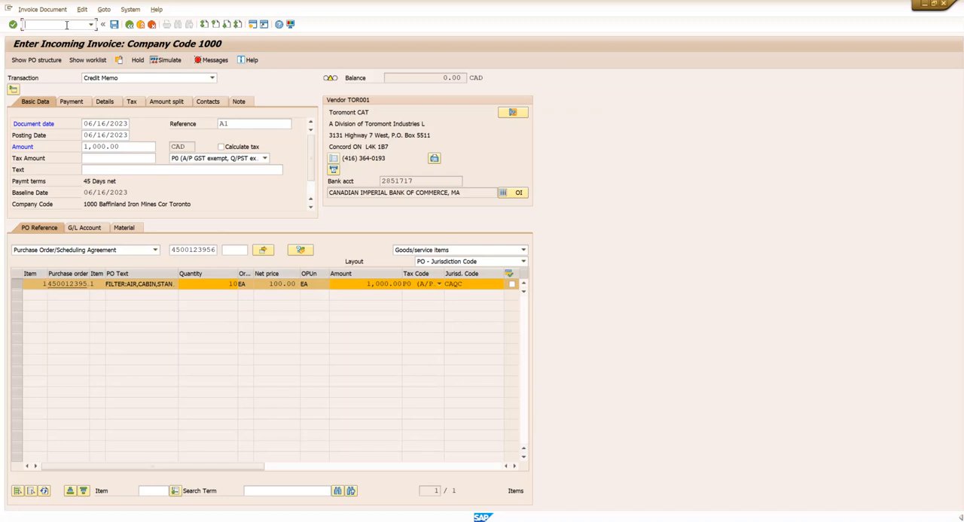
- Leave the invoice unposted and open the received purchase order through transaction ME21N
text(N)
key(Return)
text(ME21N)
key(Return)
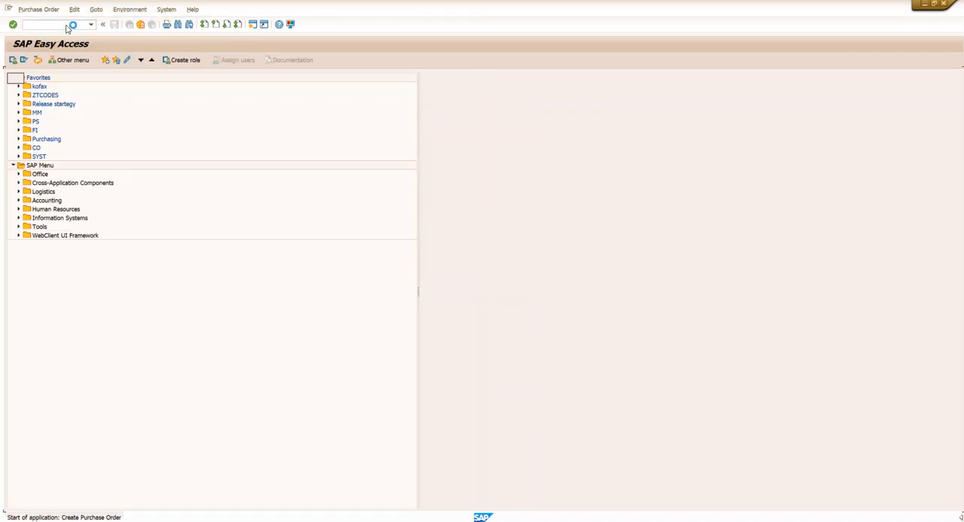
click(98, 60)
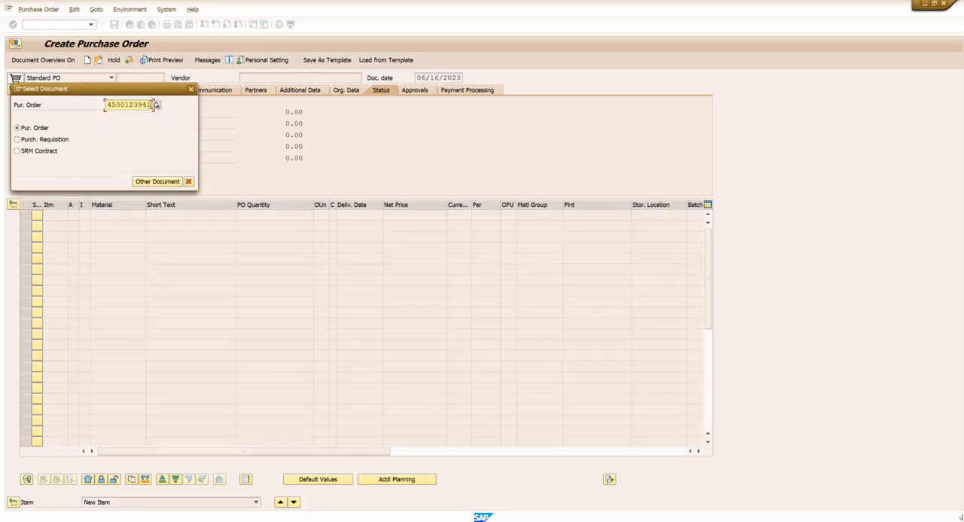
key(BackSpace)
key(BackSpace)
text(56)
key(Return)
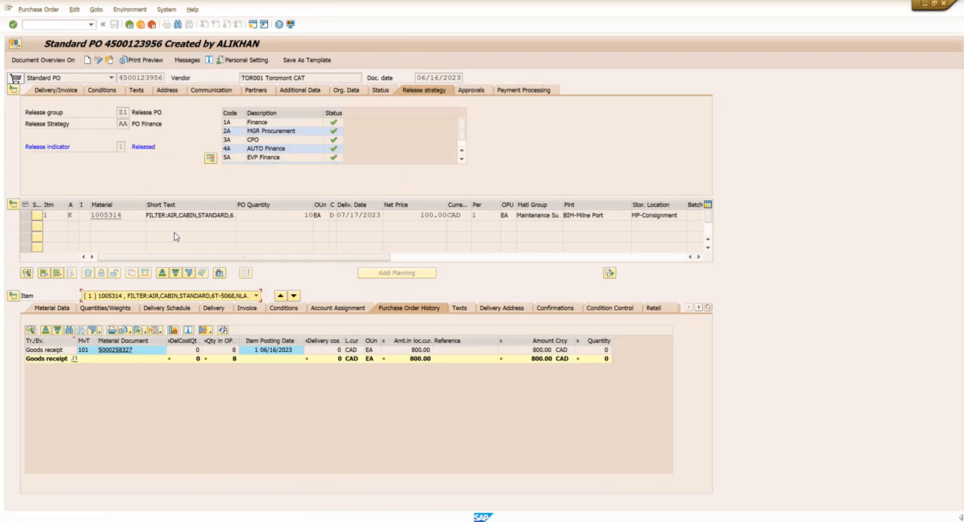
- Mark the filter item of the purchase order as Final Invoice in its invoice data and save the order
click(99, 60)
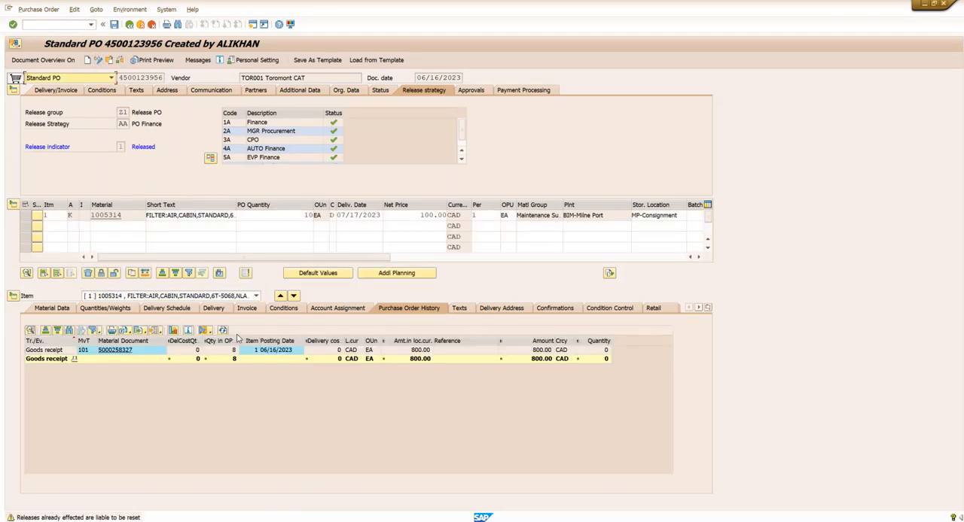
click(247, 308)
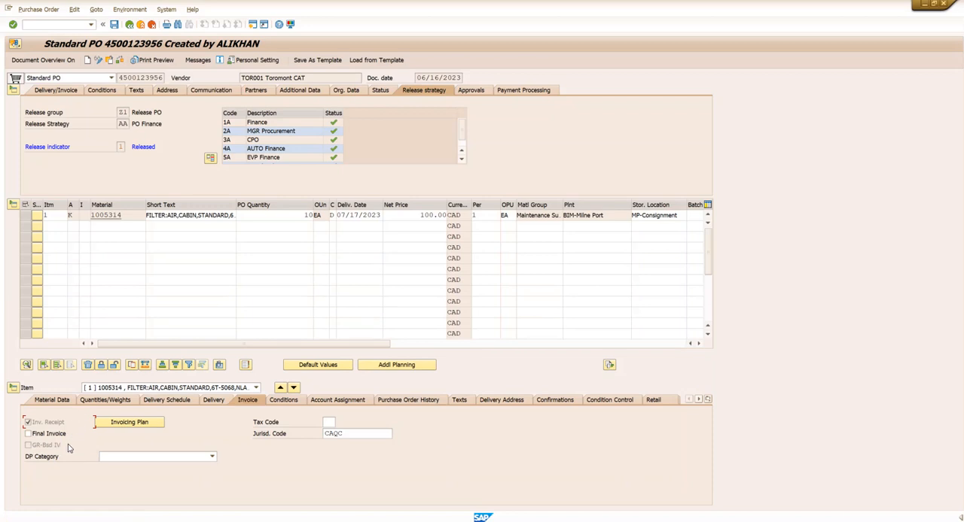
click(28, 434)
click(114, 25)
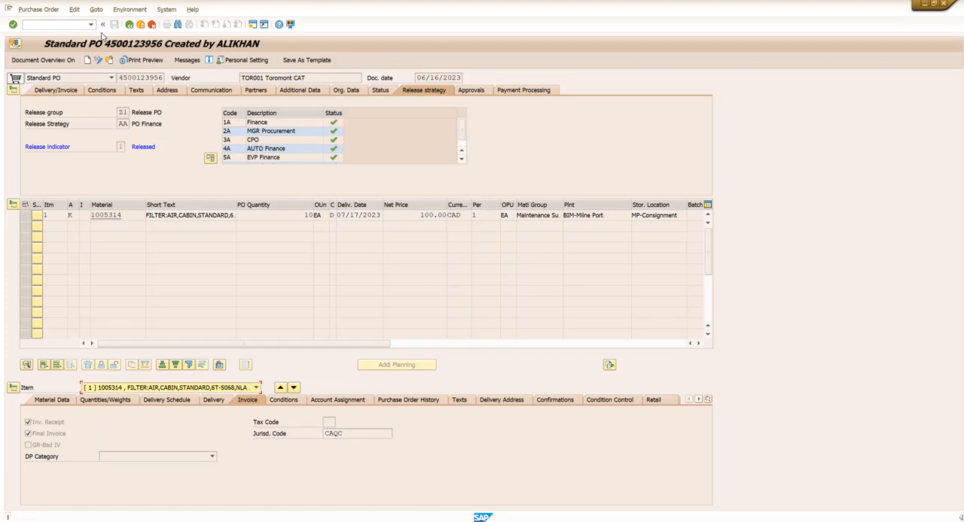
- Start a new incoming invoice in MIRO with document date 06/16/2023 and reference A1
text(/NMIRO)
key(Return)
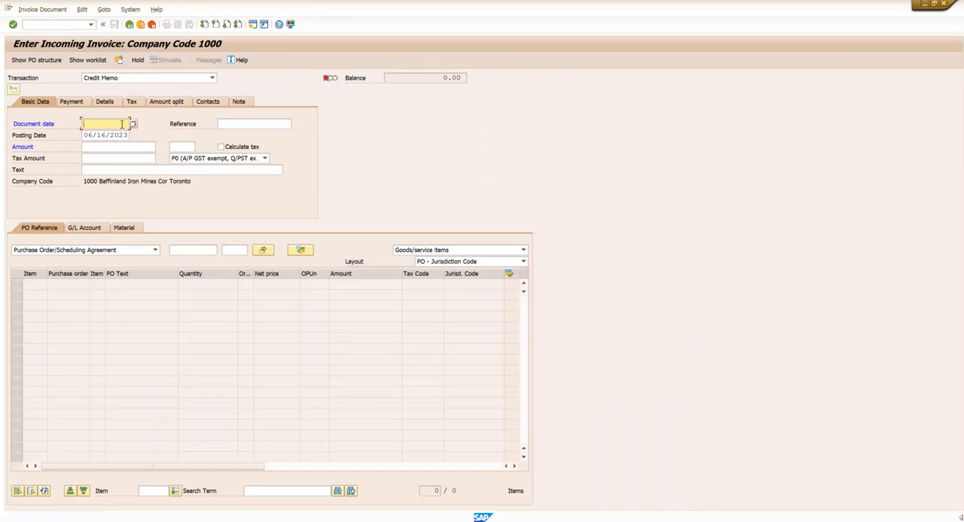
click(134, 124)
double_click(214, 211)
click(226, 123)
text(A1)
- Reference the purchase order flagged as final invoice to load its vendor and item into the invoice document
click(198, 249)
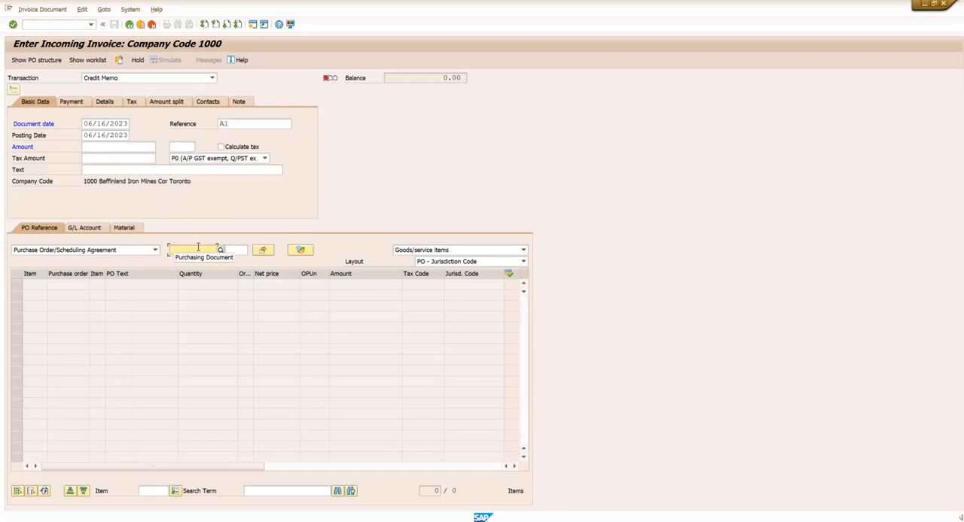
key(ctrl+v)
key(Return)
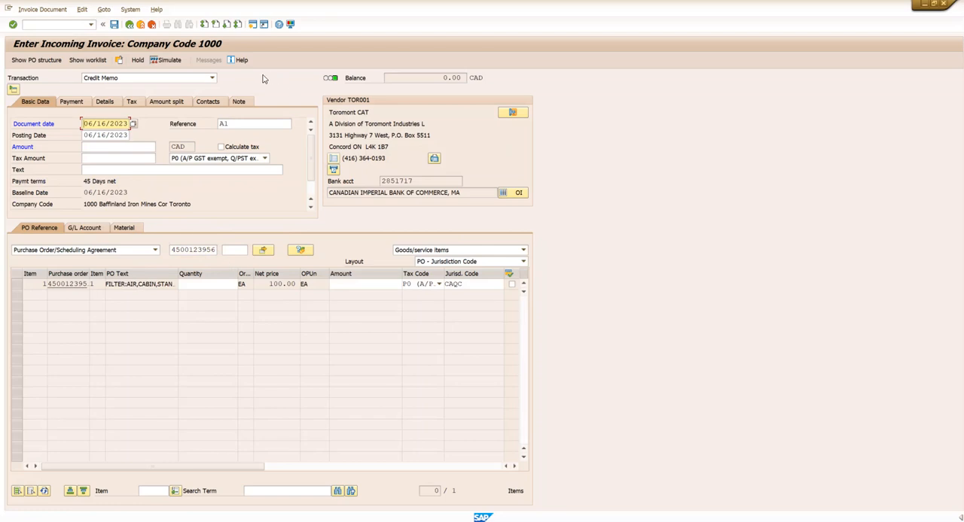
- Enter a quantity of 10 and an amount of 1,000.00 for the filter item
click(193, 285)
text(10)
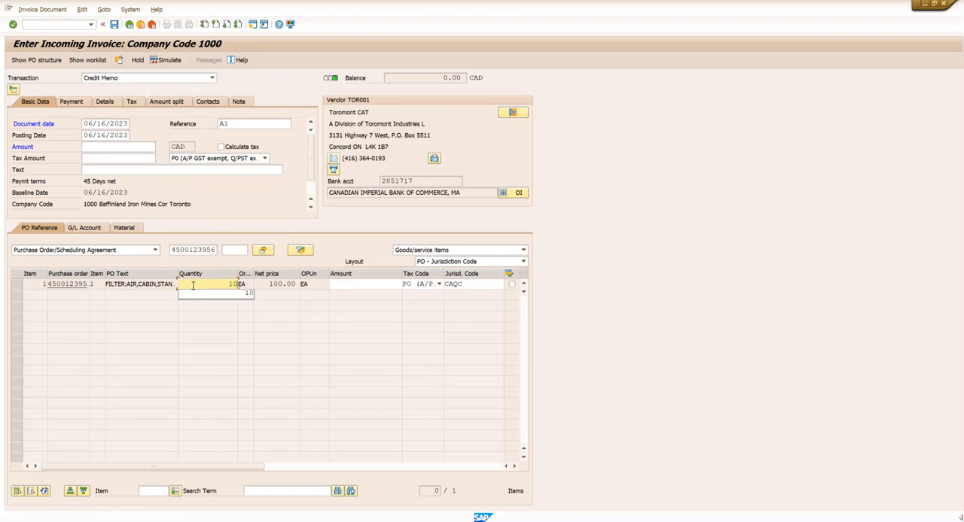
key(Return)
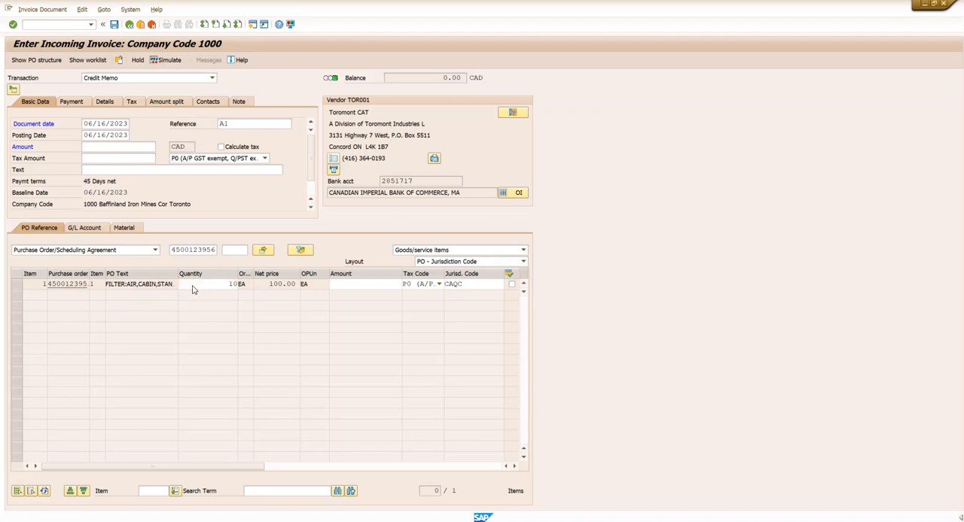
click(360, 284)
text(1000)
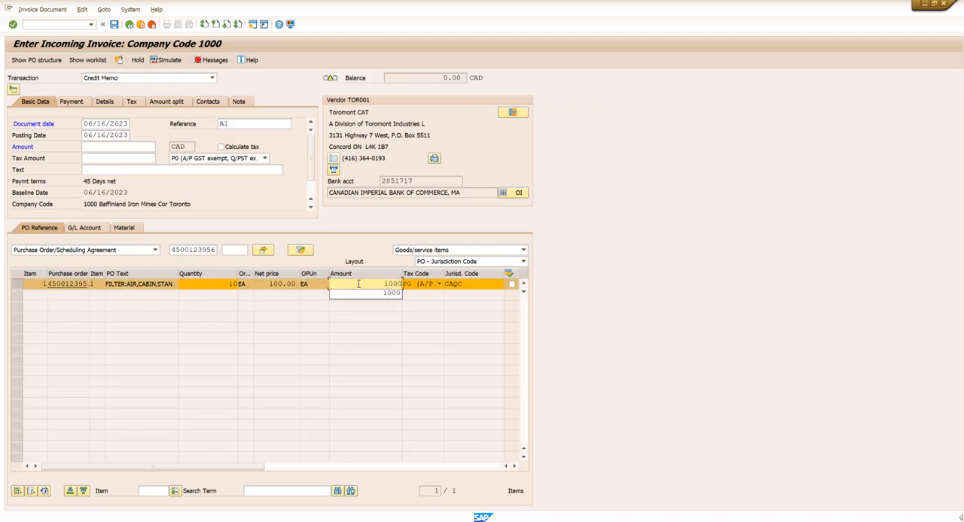
key(Return)
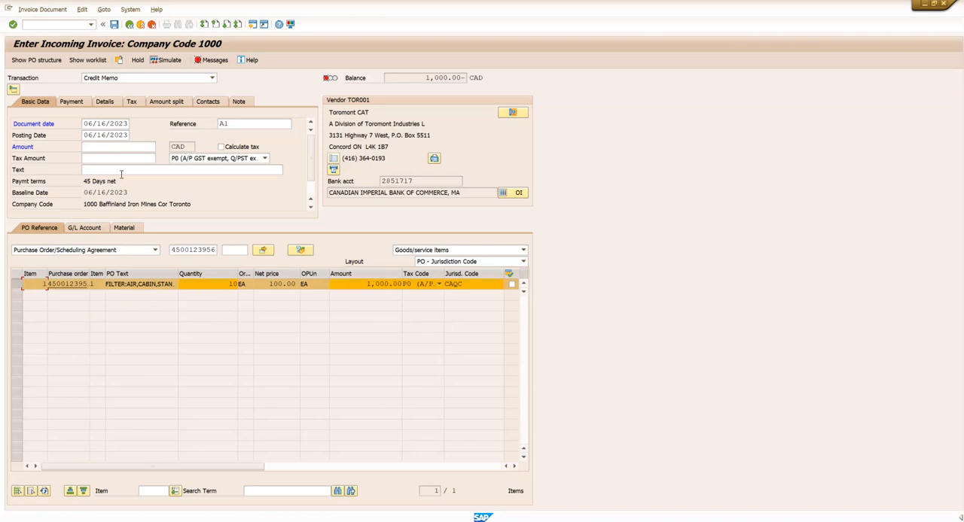
- Enter 1,000.00 CAD as the total amount in the basic data of the new invoice document
click(108, 146)
text(1000)
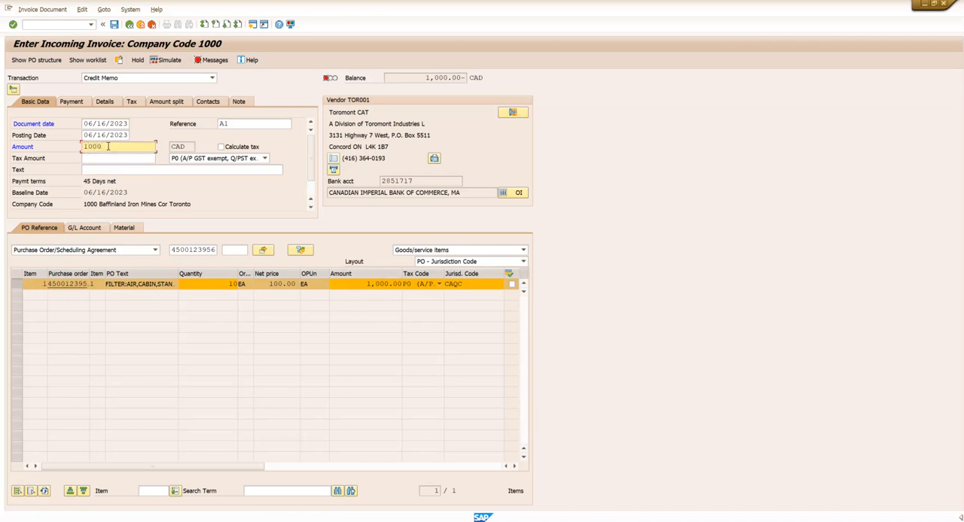
key(Return)
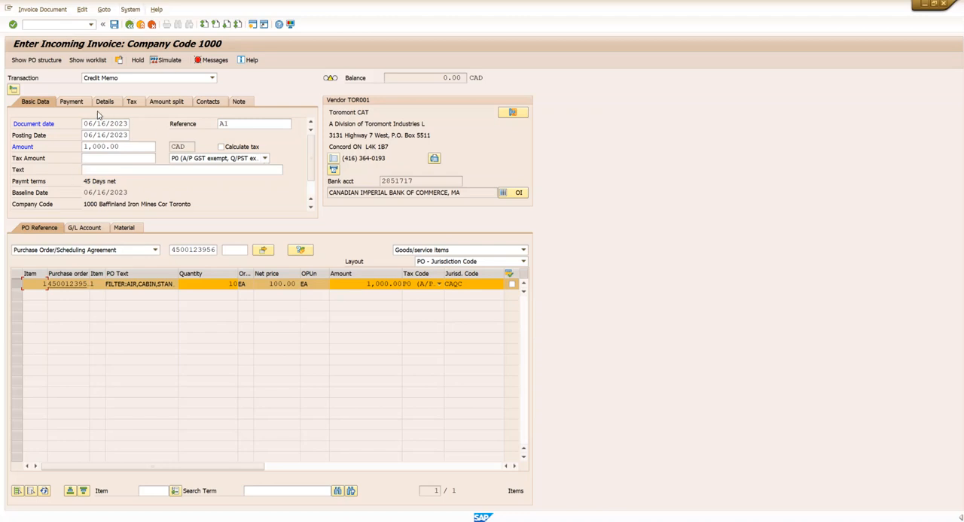
- Try to post the document for 1,000.00 CAD and read its verification log
click(76, 104)
click(30, 104)
click(114, 24)
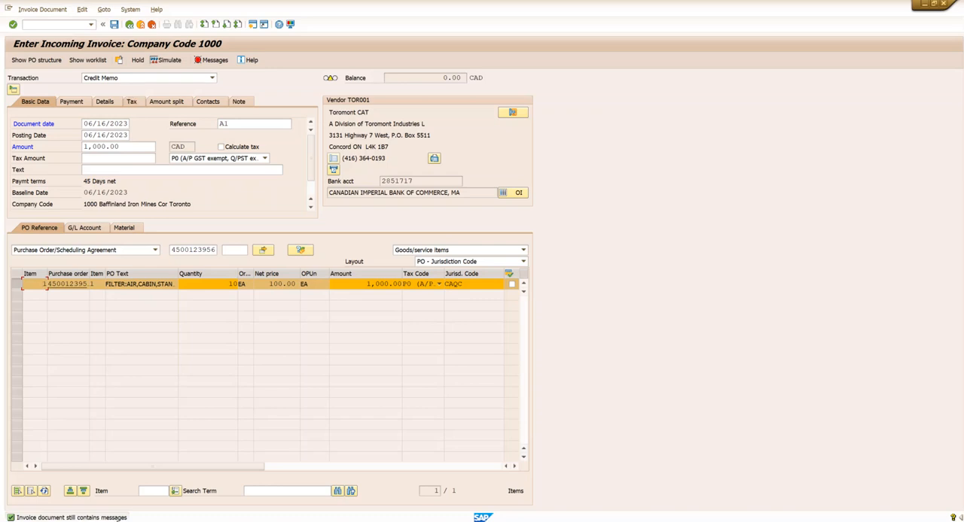
click(212, 62)
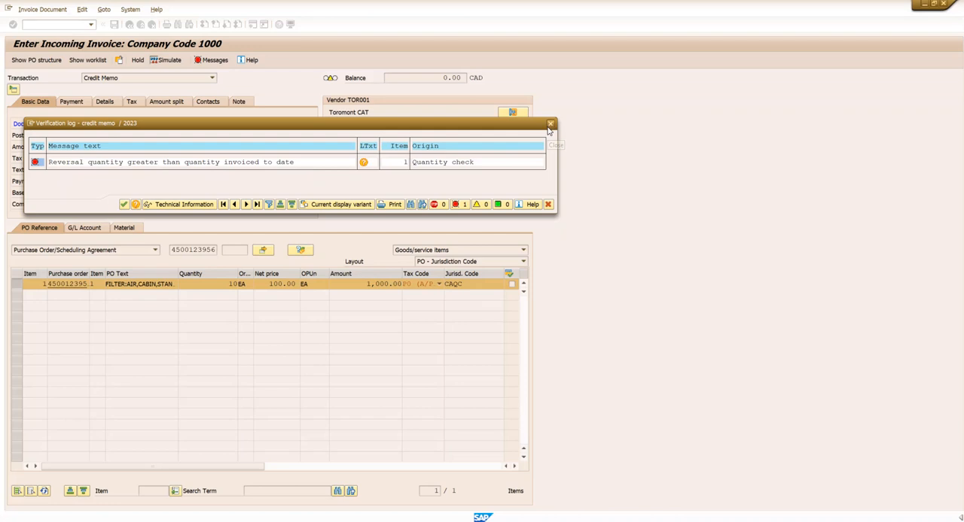
click(550, 124)
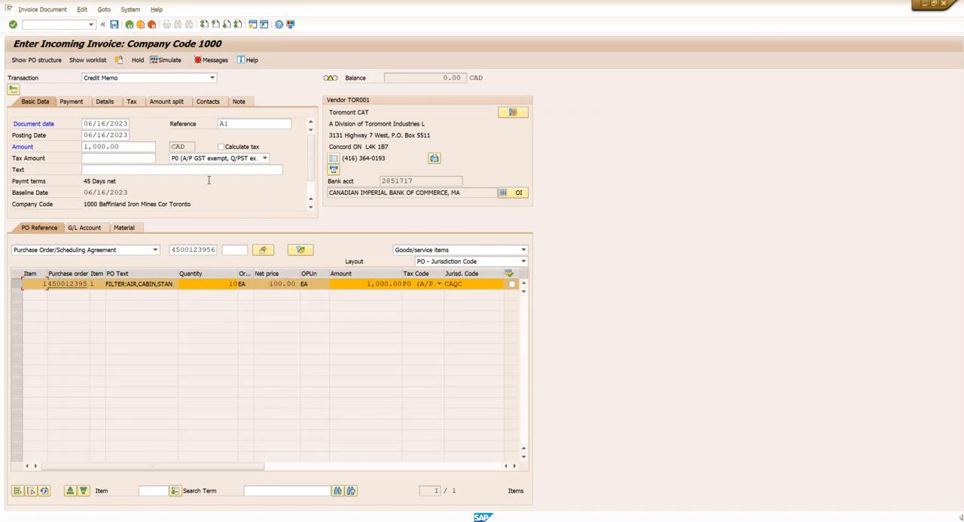
- Change the filter item's quantity to 8 and its amount to 800.00
click(231, 284)
drag(228, 284, 241, 284)
text(8)
key(Tab)
drag(365, 285, 405, 282)
key(Delete)
key(Return)
click(390, 284)
key(Return)
- Set the total amount in the basic data to 800.00 CAD
drag(142, 148, 69, 145)
text(800)
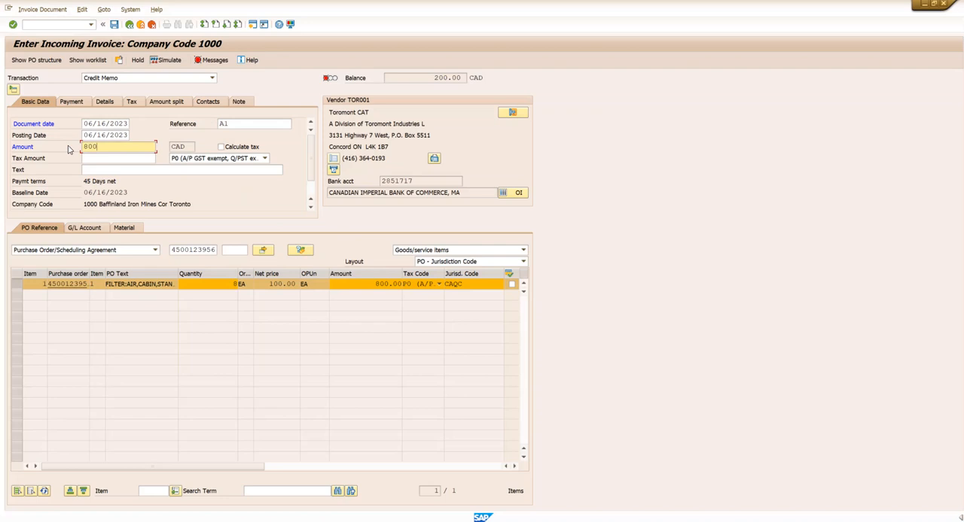
key(Return)
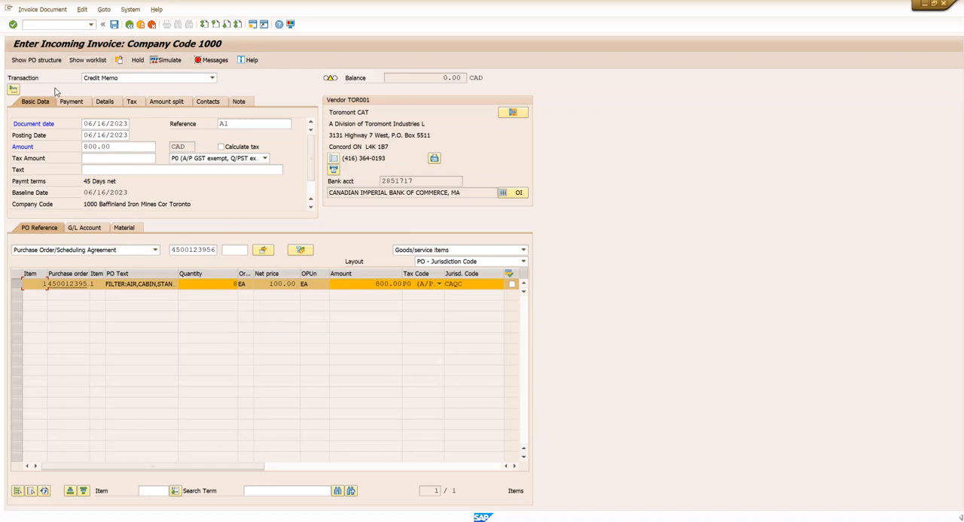
- Try to post the document for 800.00 CAD and check its verification log again
click(115, 25)
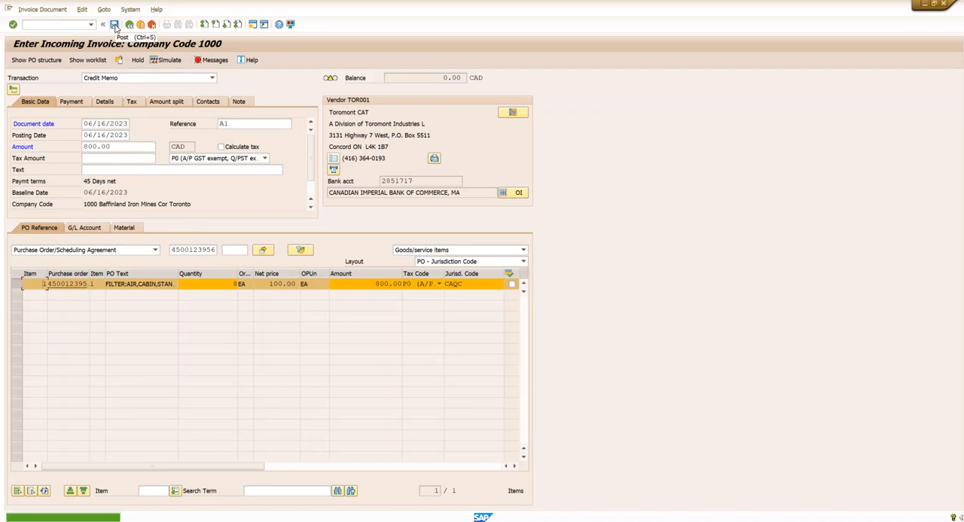
click(198, 60)
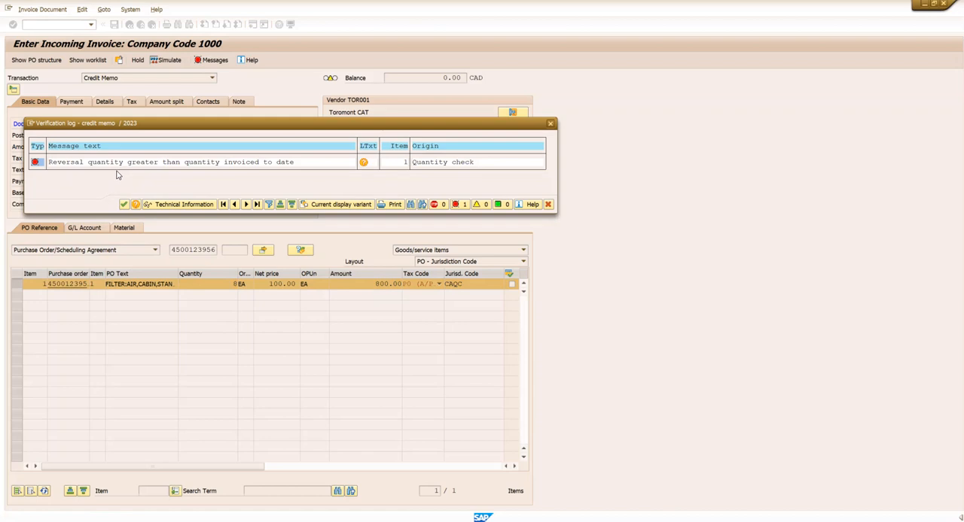
click(549, 125)
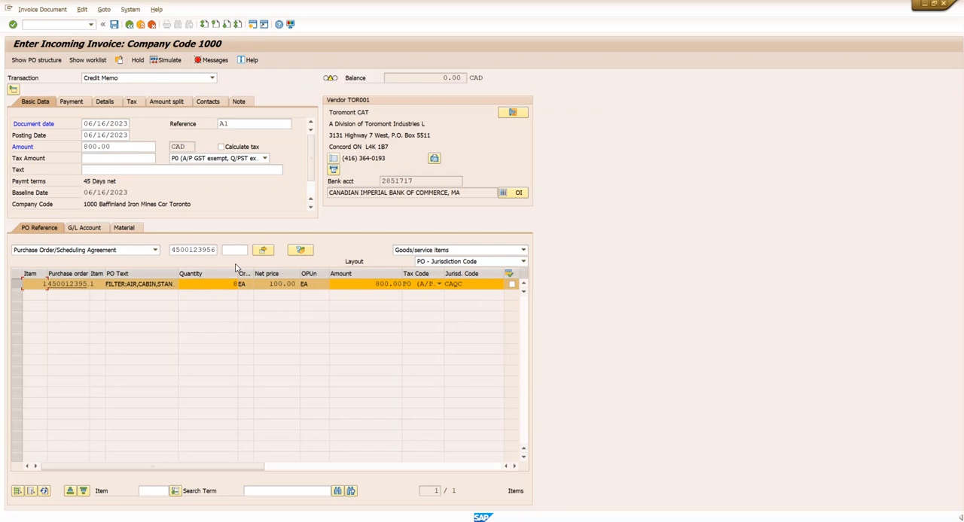
- Leave the invoice entry and list the purchase order's output messages in the Message Output transaction
click(59, 25)
text(/n)
key(Return)
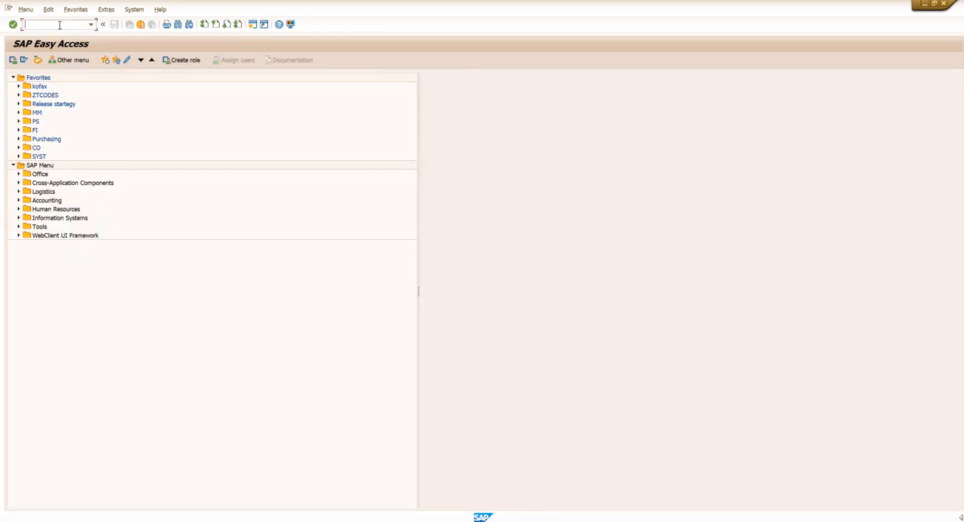
text(ME9F)
key(Return)
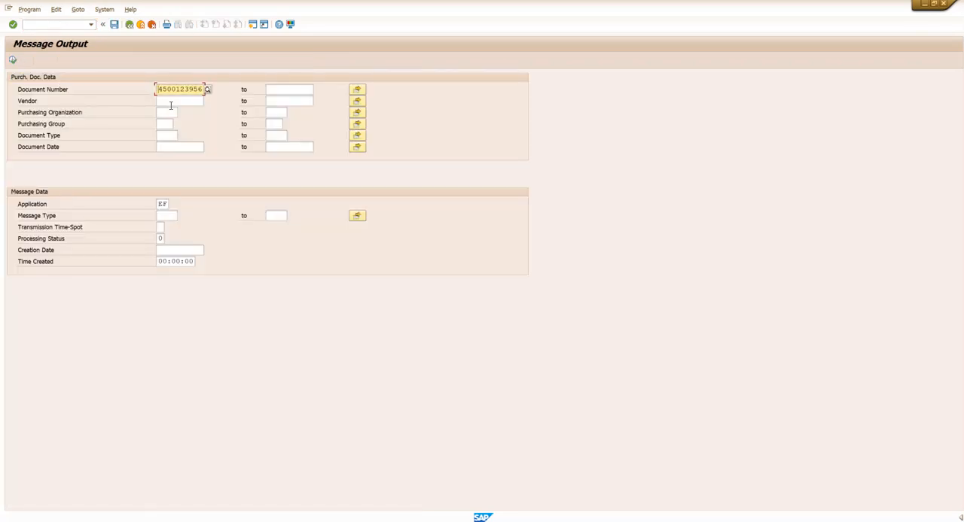
click(12, 61)
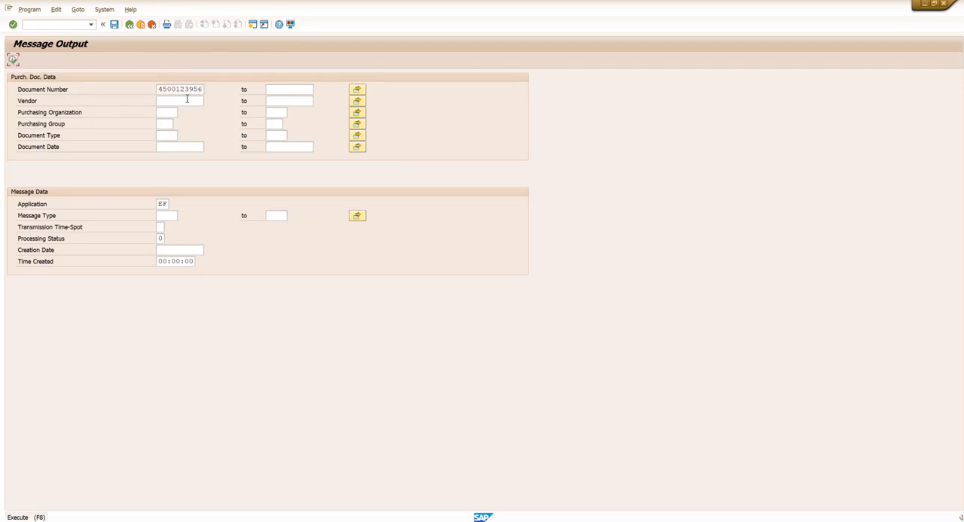
click(12, 60)
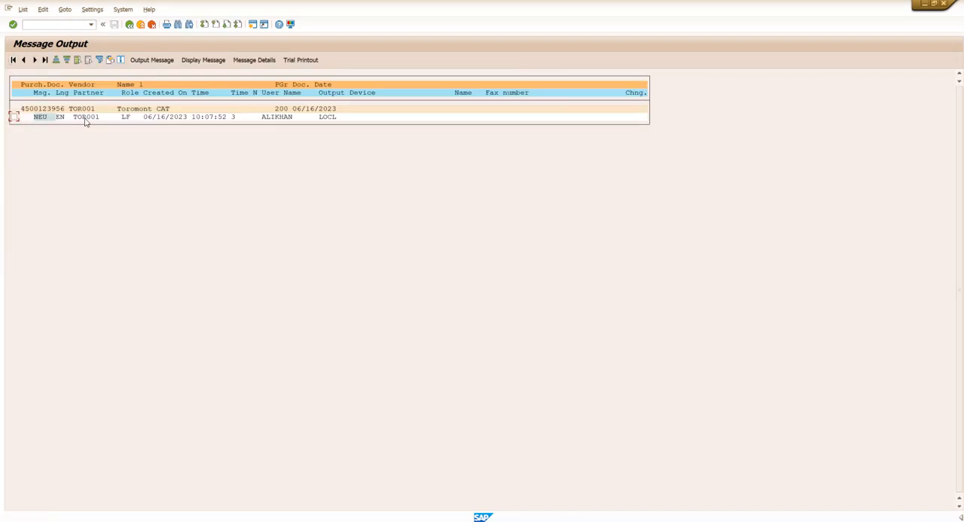
- Make a trial printout of the purchase order's NEU message and output the message to the printer
click(14, 118)
click(292, 62)
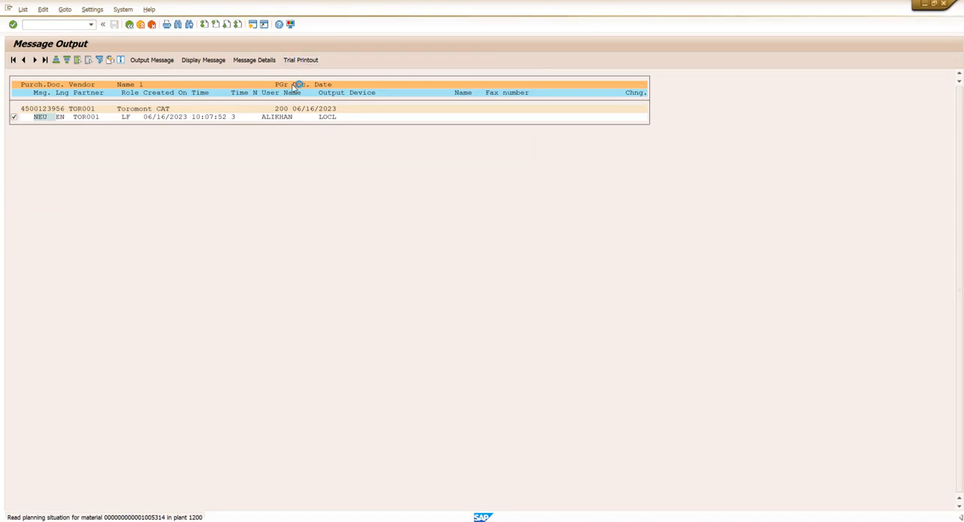
click(154, 60)
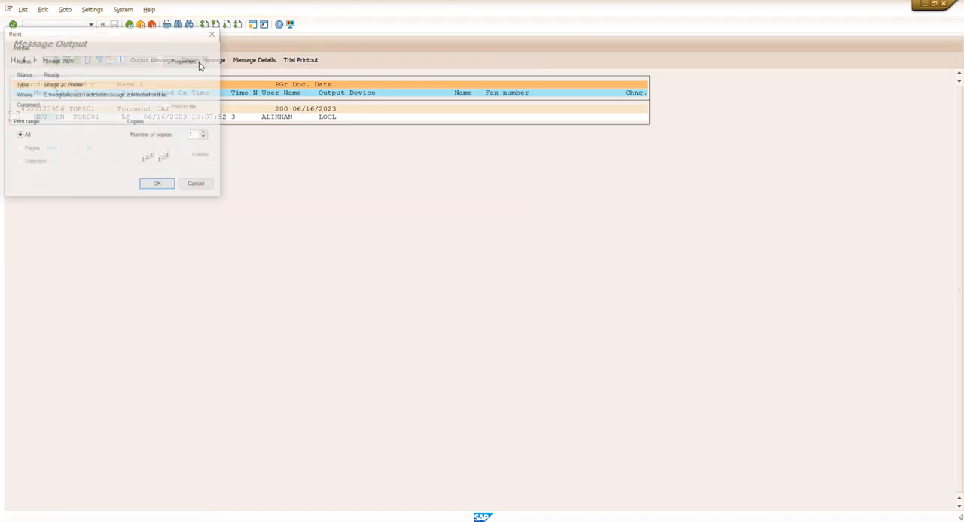
click(156, 186)
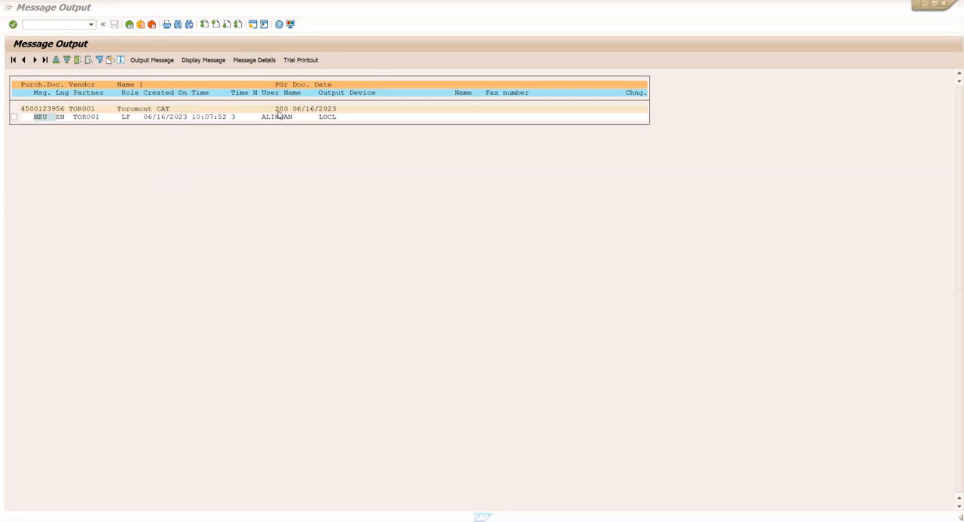
click(14, 120)
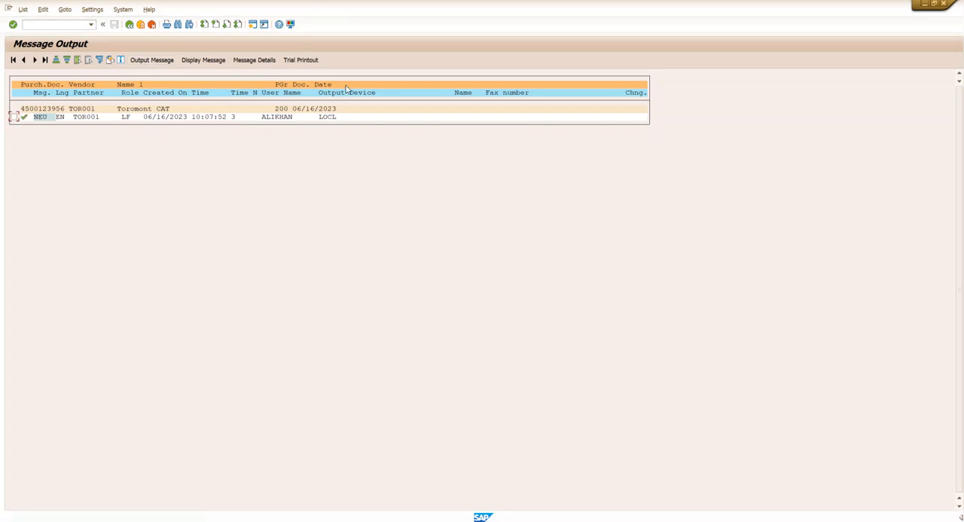
click(151, 186)
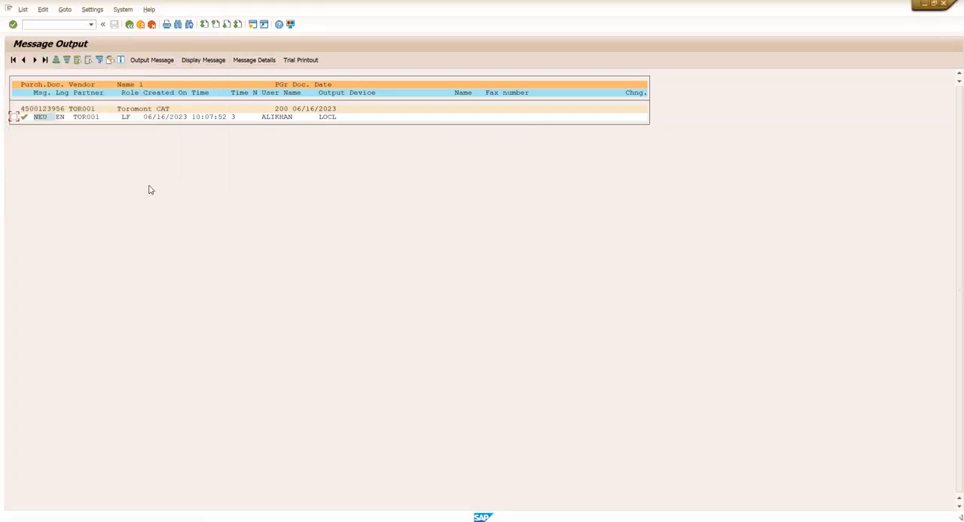